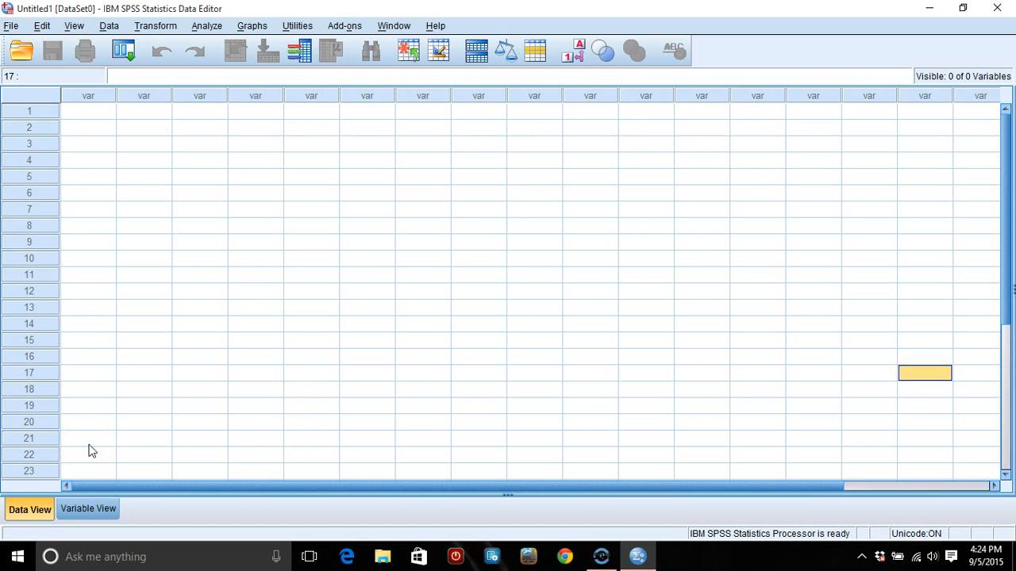
- Enter the scores 1, 2, 3, 3, 5 and 7 in rows 1 to 6 of the first data column
click(96, 114)
text(1)
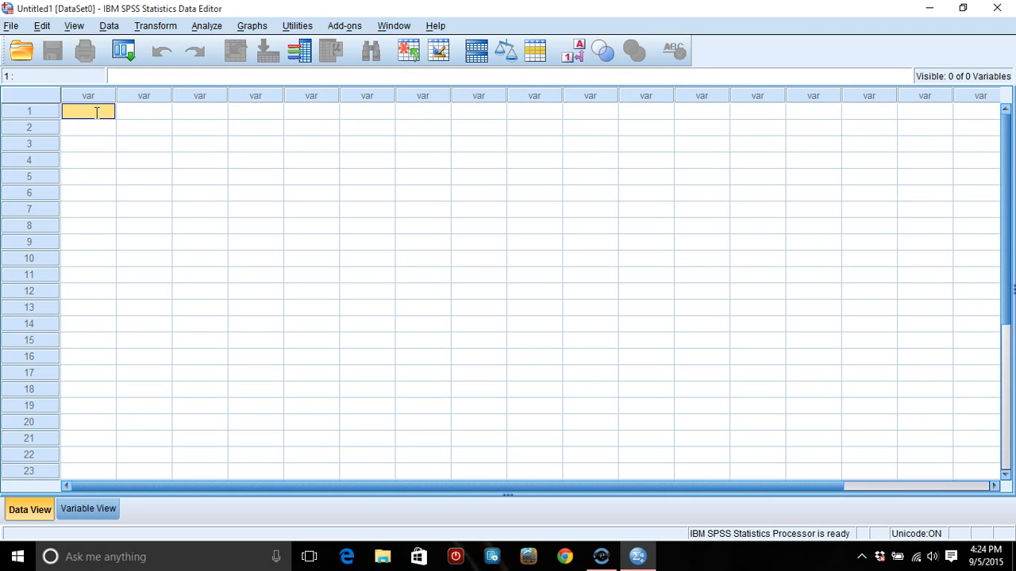
key(Return)
text(2)
key(Return)
text(3)
key(Return)
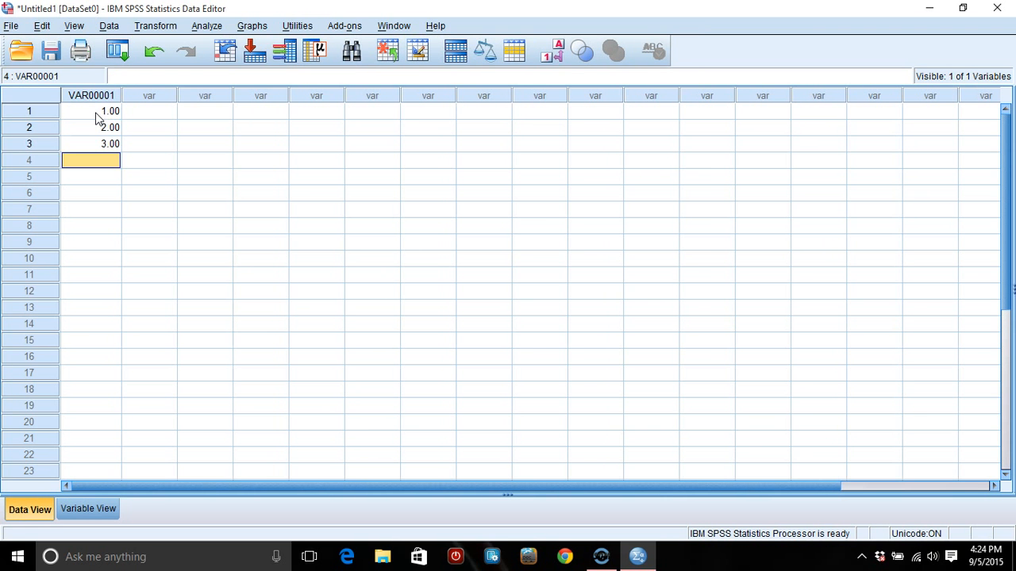
text(3)
key(Return)
text(5)
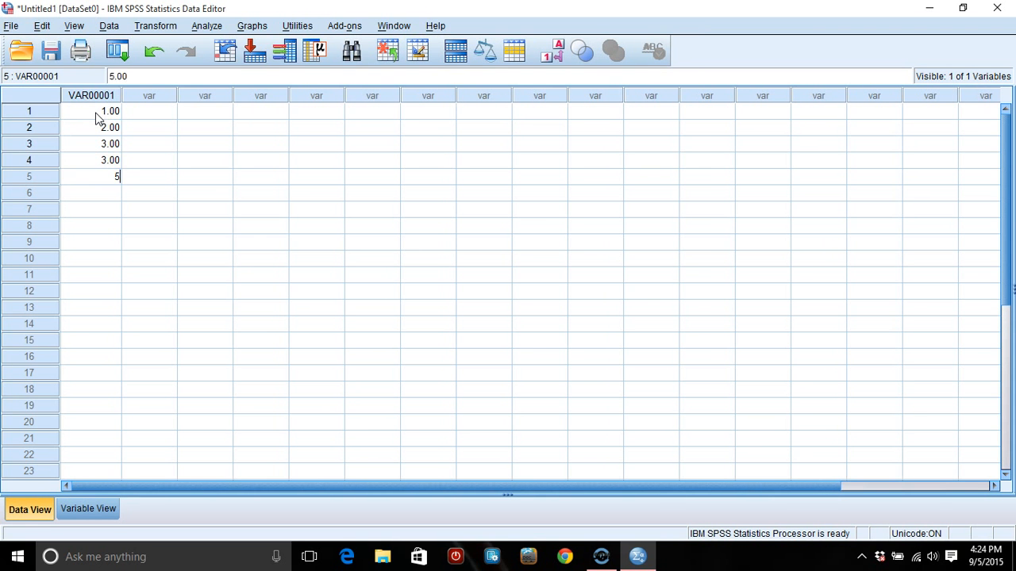
key(Return)
text(7)
key(Return)
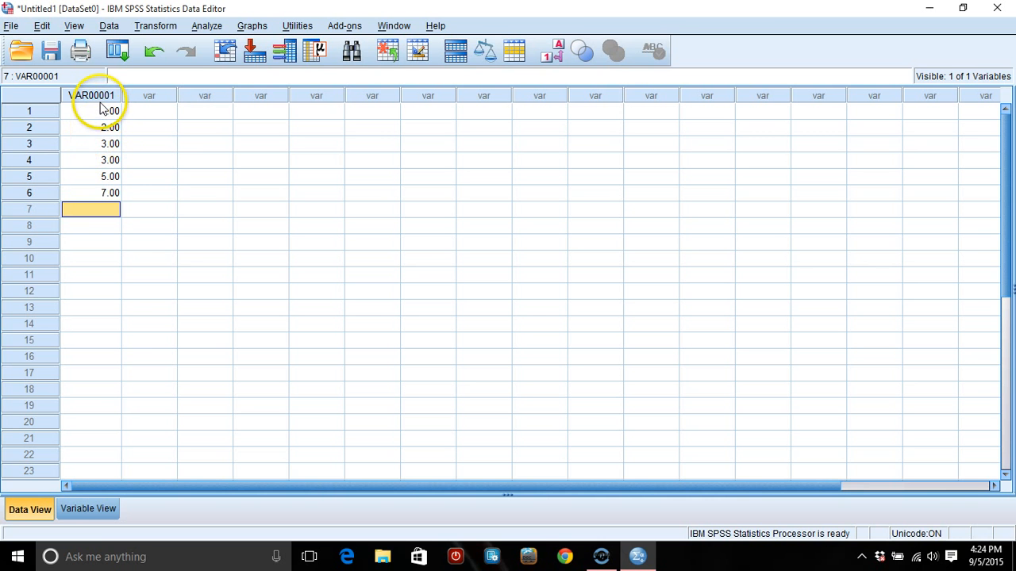
- Rename the first variable to Y and give it the label "Quiz Score"
click(88, 509)
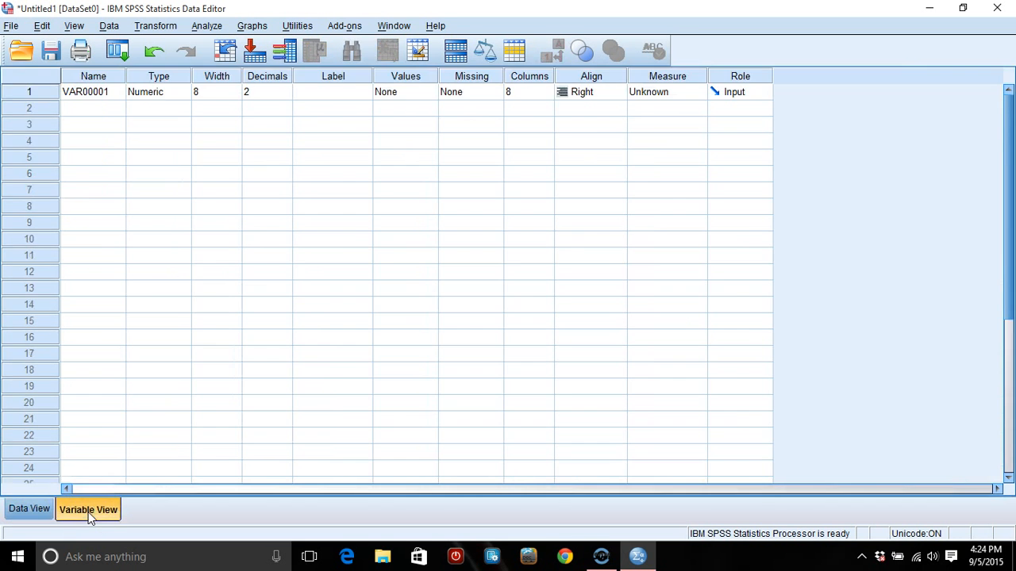
click(95, 94)
text(Y)
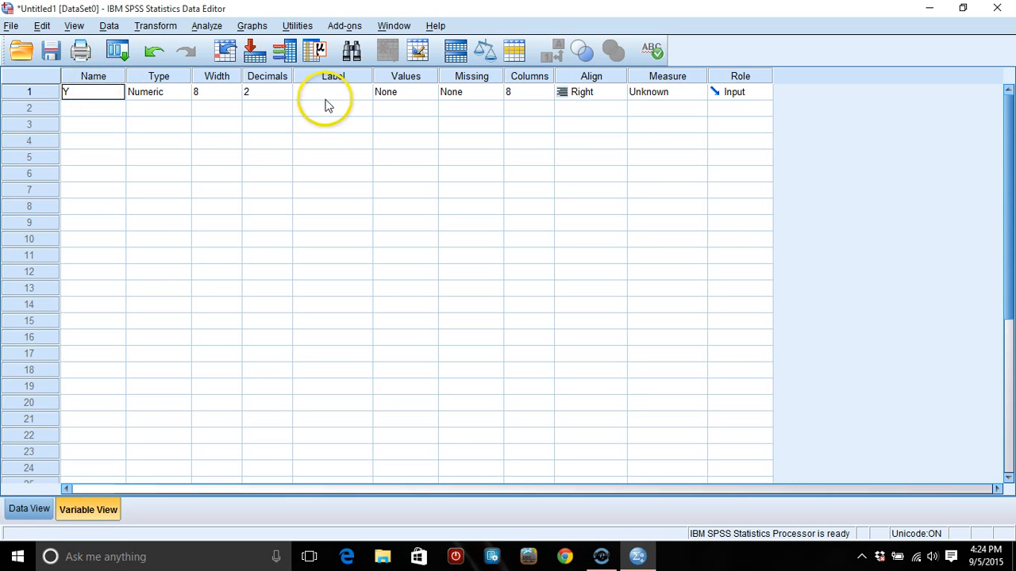
click(324, 95)
text(Q)
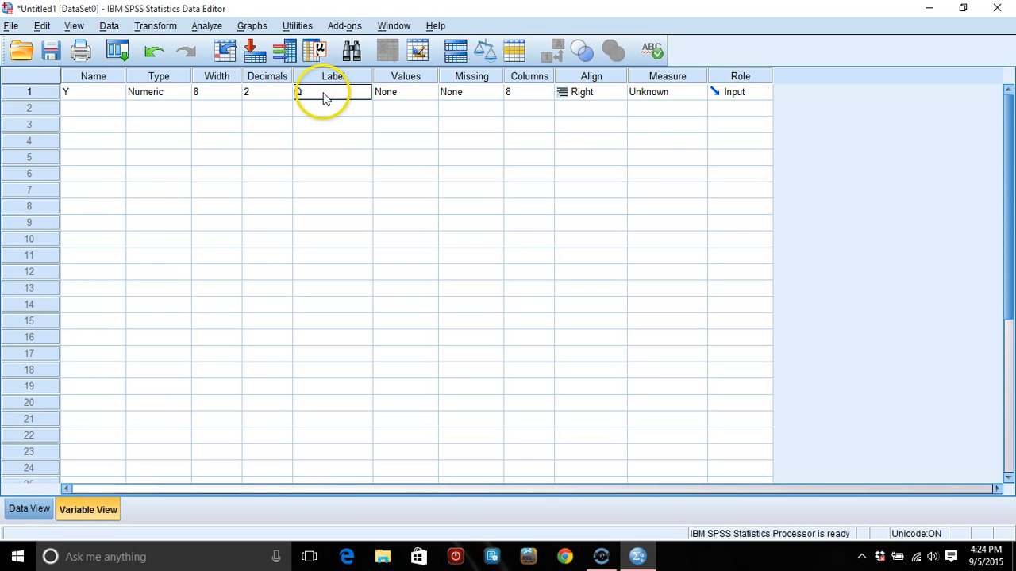
text(uiz Score)
click(323, 109)
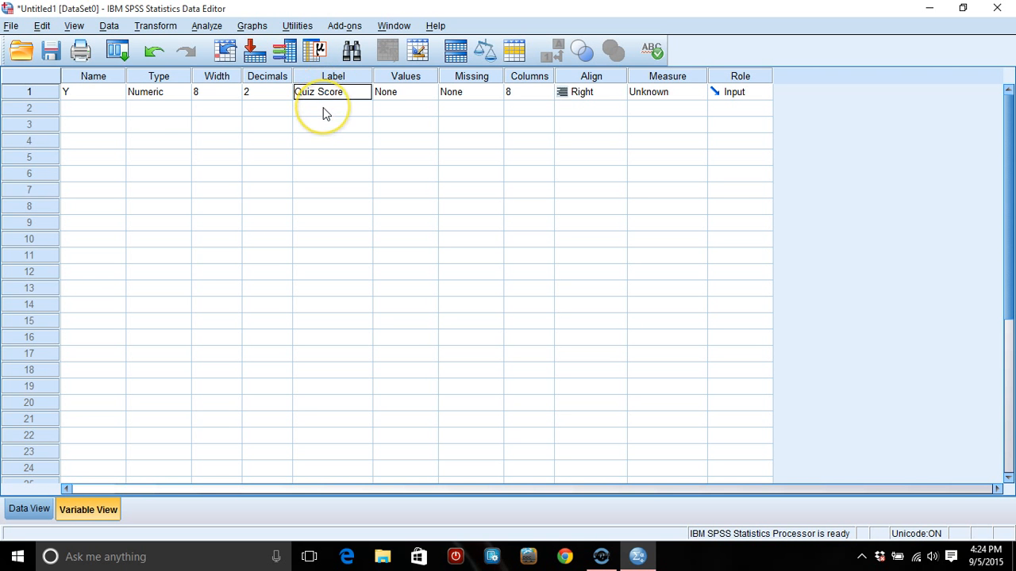
- Define a second variable named Group in the row below Y
click(103, 111)
text(Group)
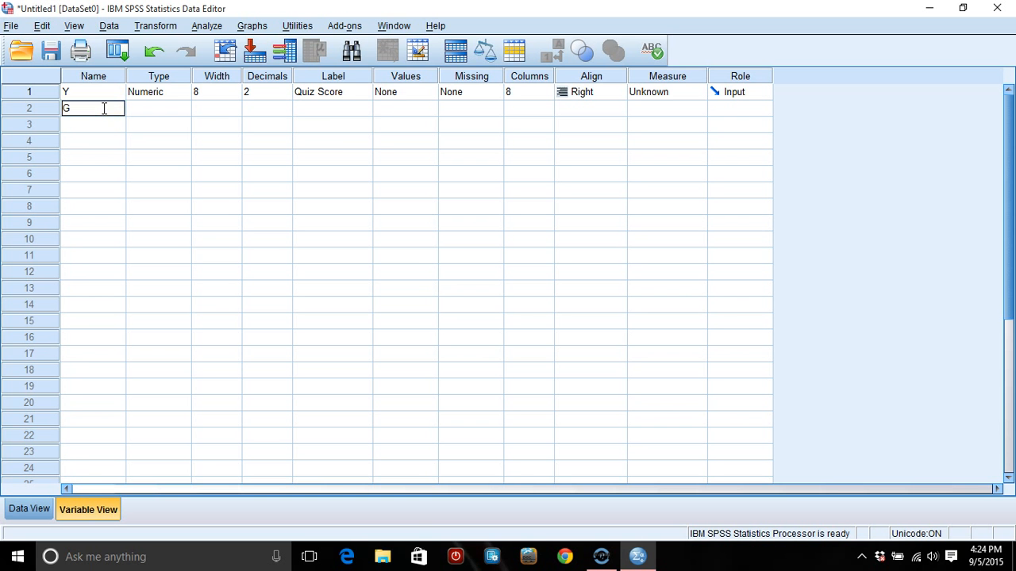
click(344, 116)
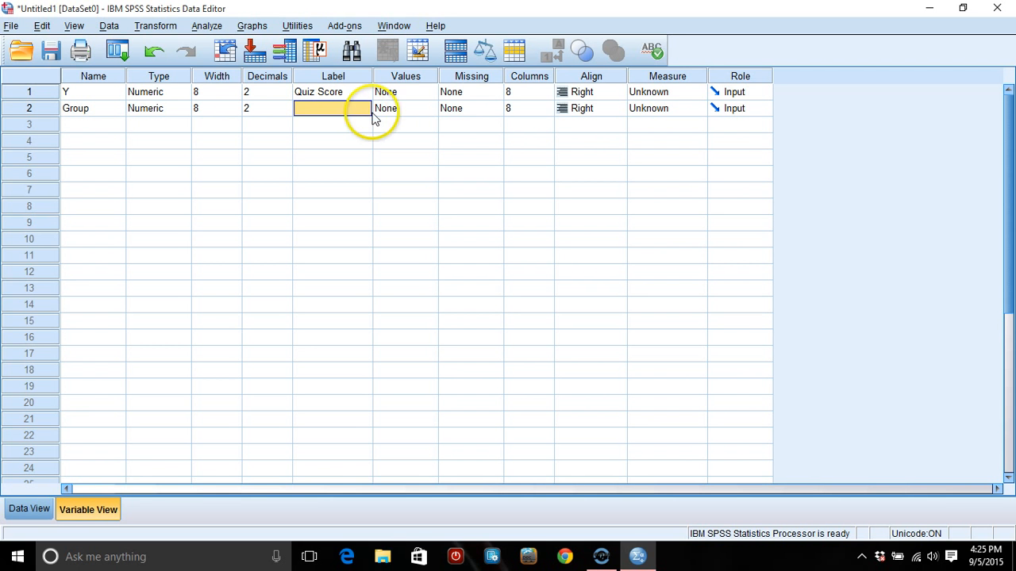
- Add a value label to the Group variable that defines 1 as "Online"
click(431, 108)
click(433, 109)
click(414, 215)
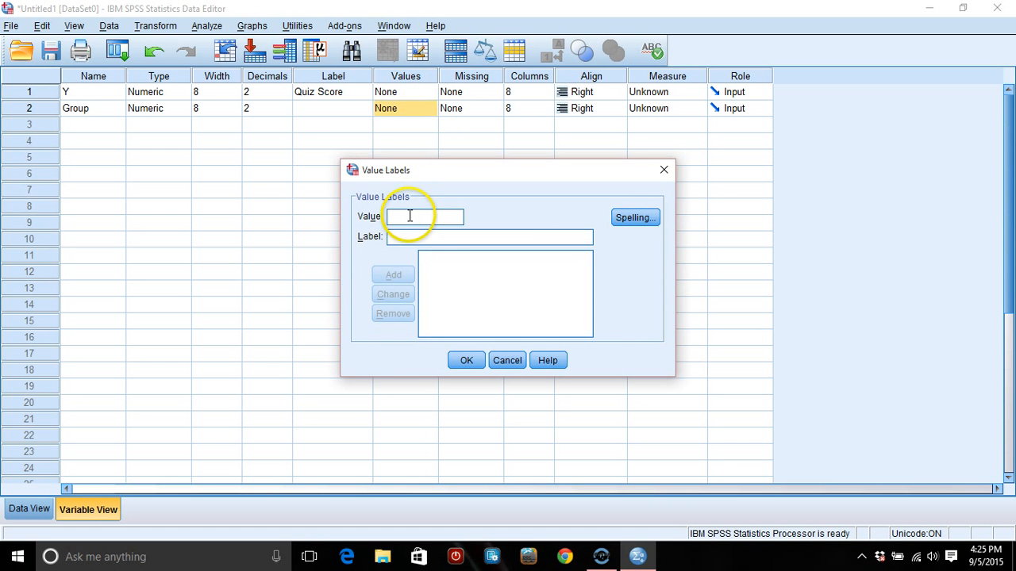
text(1)
click(408, 237)
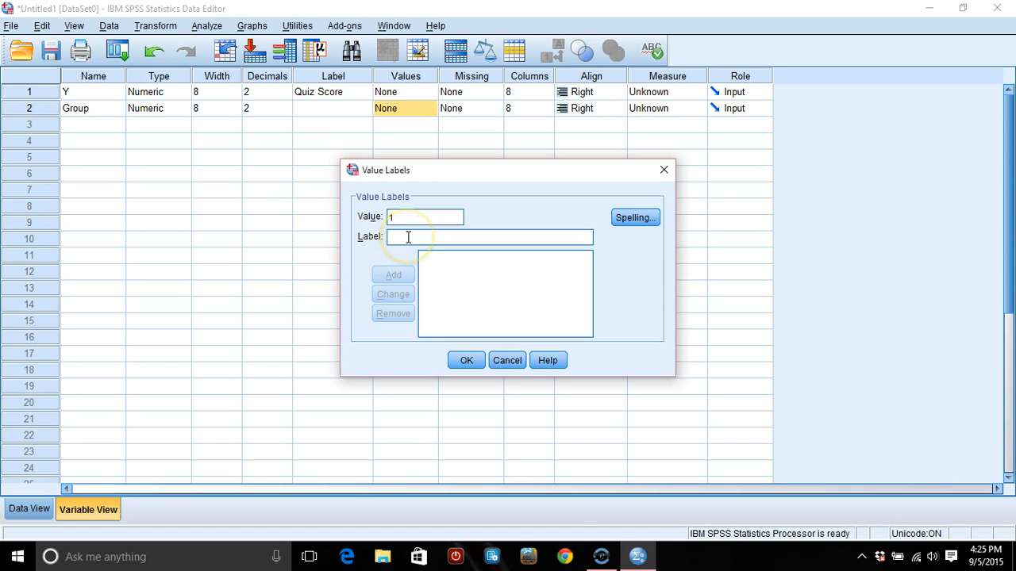
click(408, 236)
text(Online)
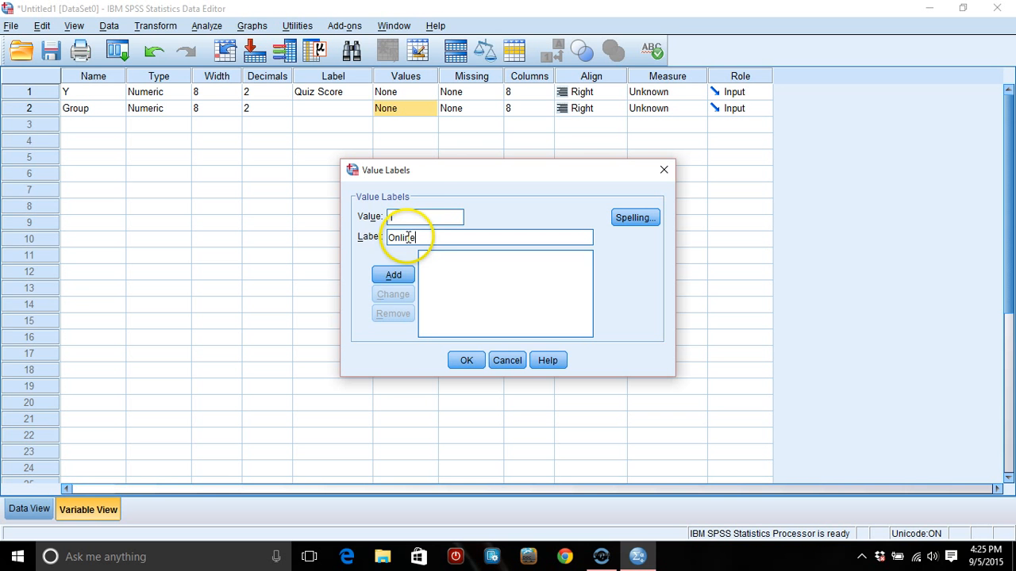
click(394, 277)
- Add a second value label defining 2 as "FtF" and apply the value labels to Group
click(414, 218)
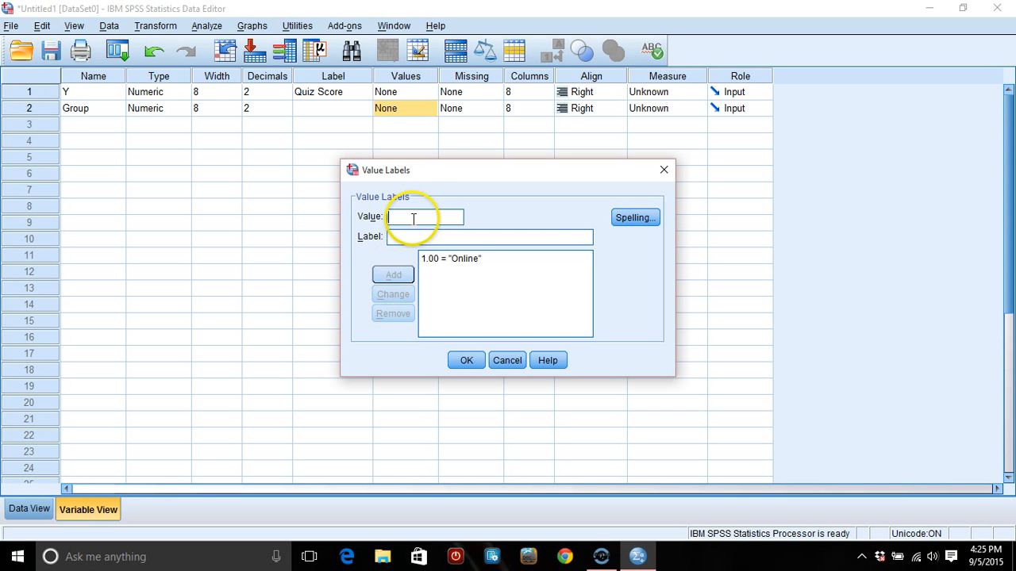
text(2)
click(408, 236)
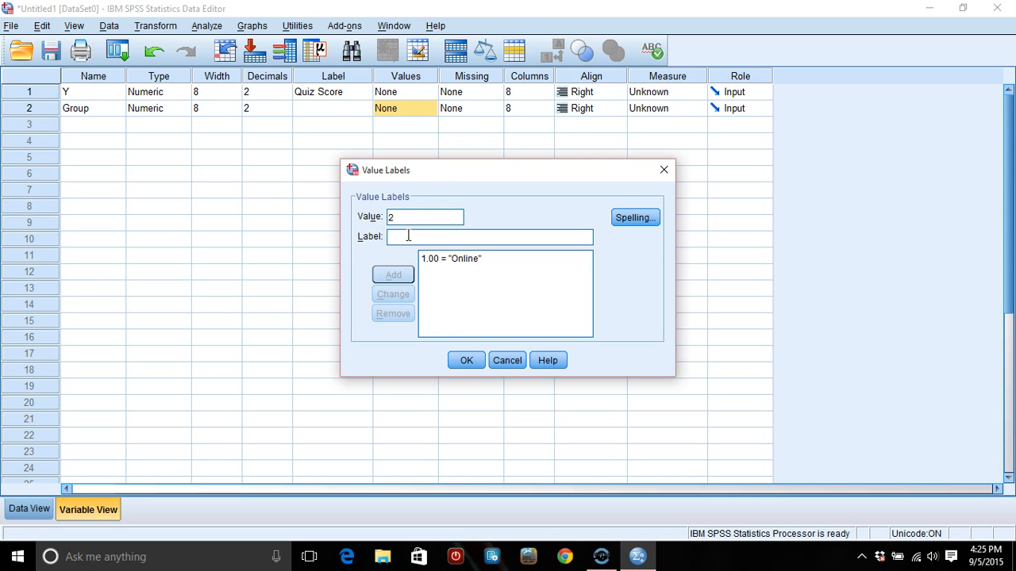
text(FtF)
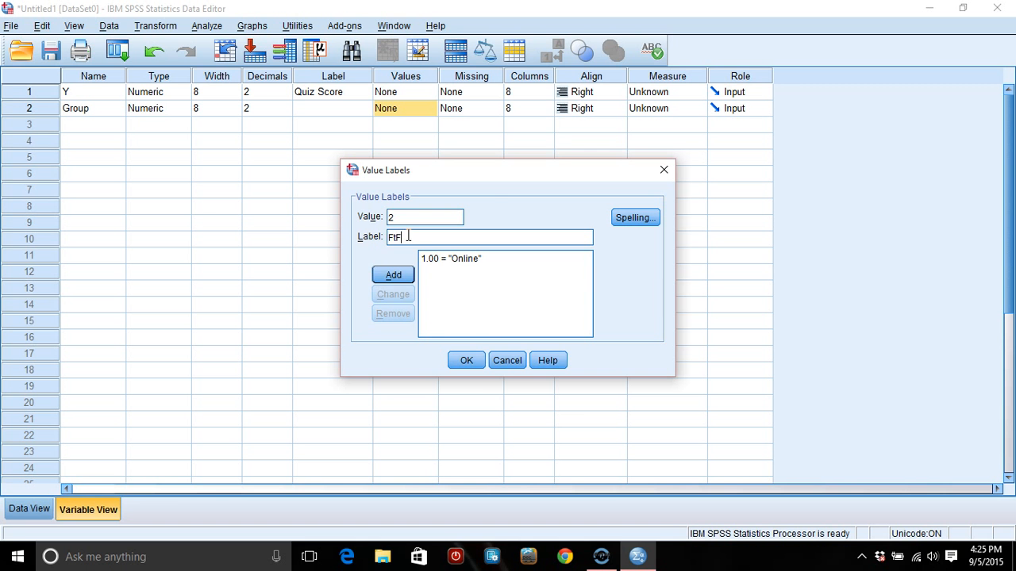
click(391, 275)
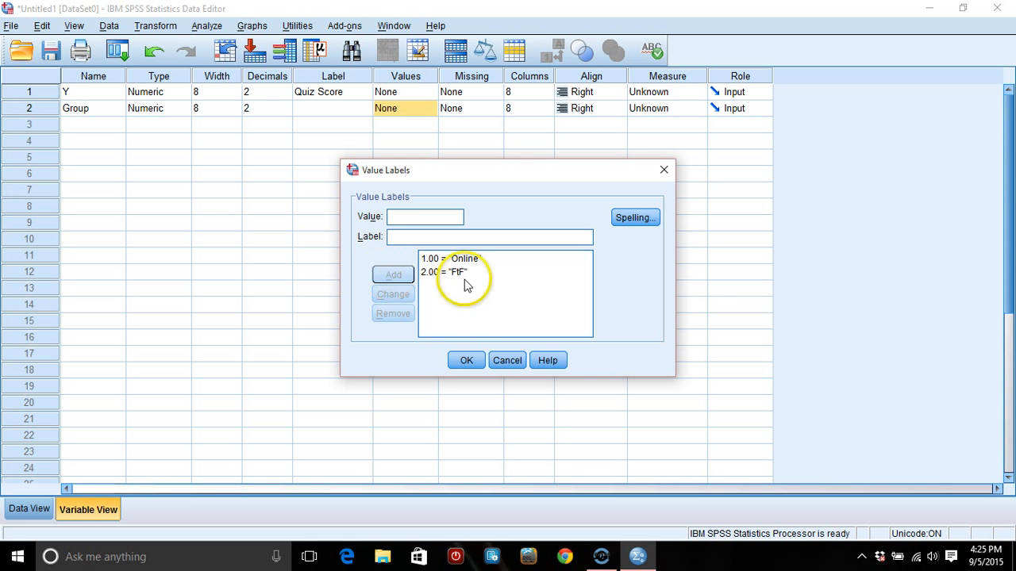
click(466, 362)
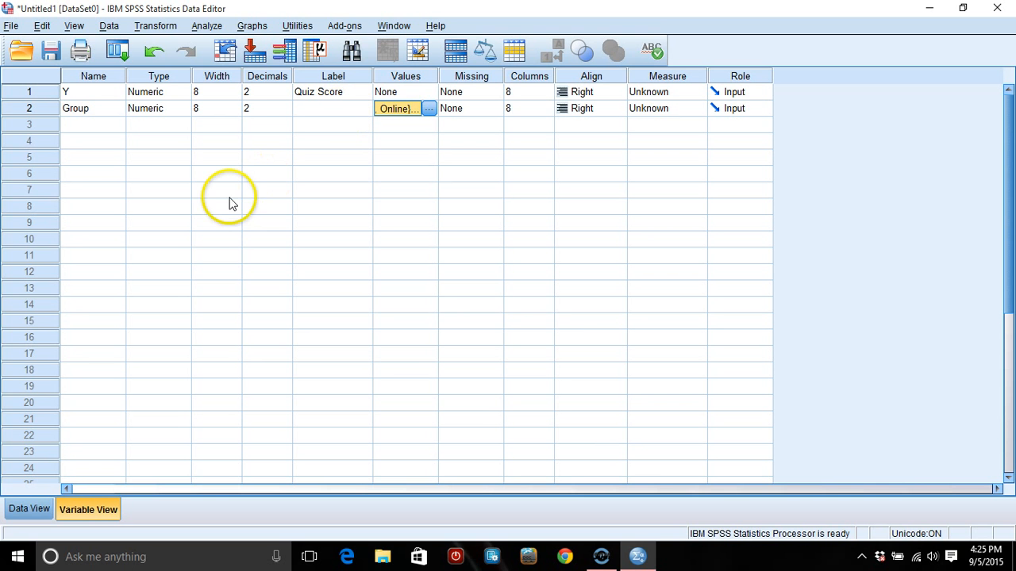
- Give the Group variable the label "Learning Method"
click(320, 109)
text(Learni)
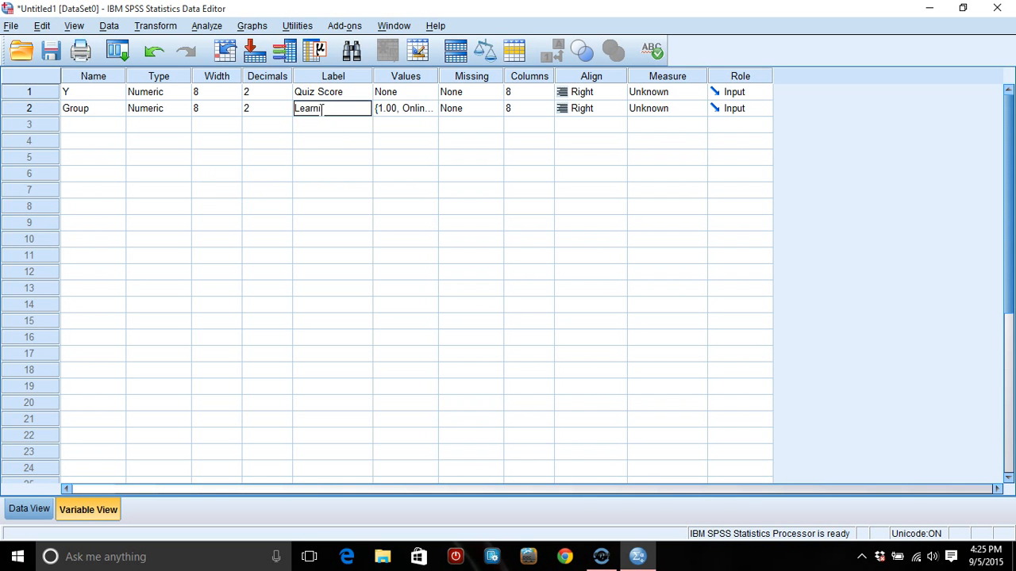
text(ng Method)
- Fill the Group data column with 1 for cases 1 to 3 and 2 for cases 4 to 6
click(29, 508)
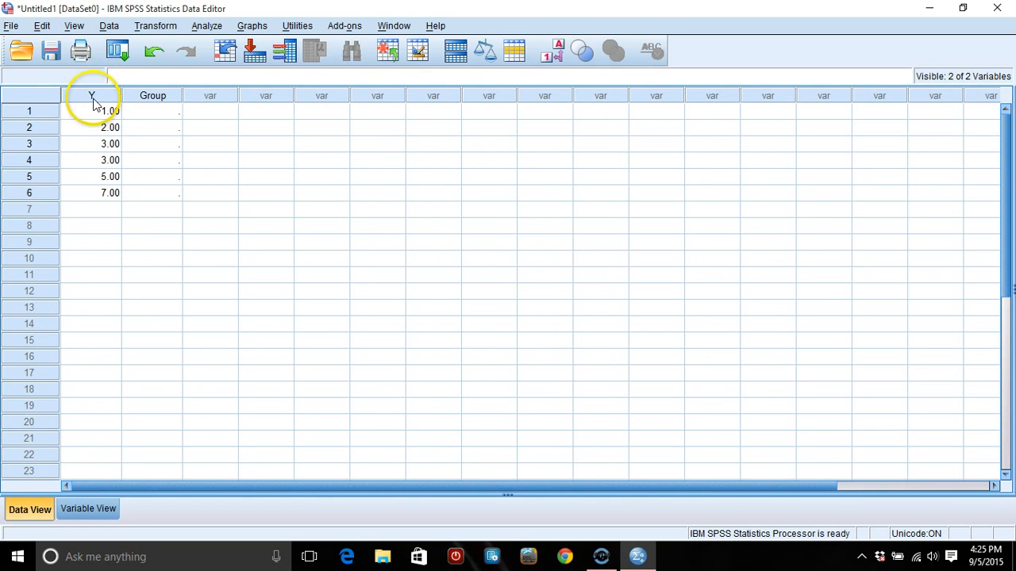
mouse_move(92, 100)
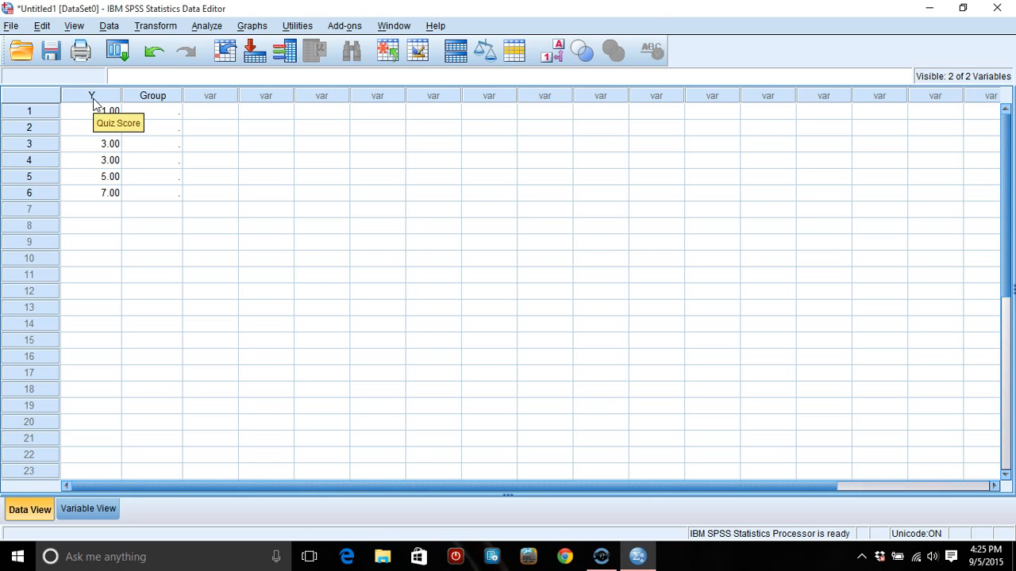
mouse_move(153, 104)
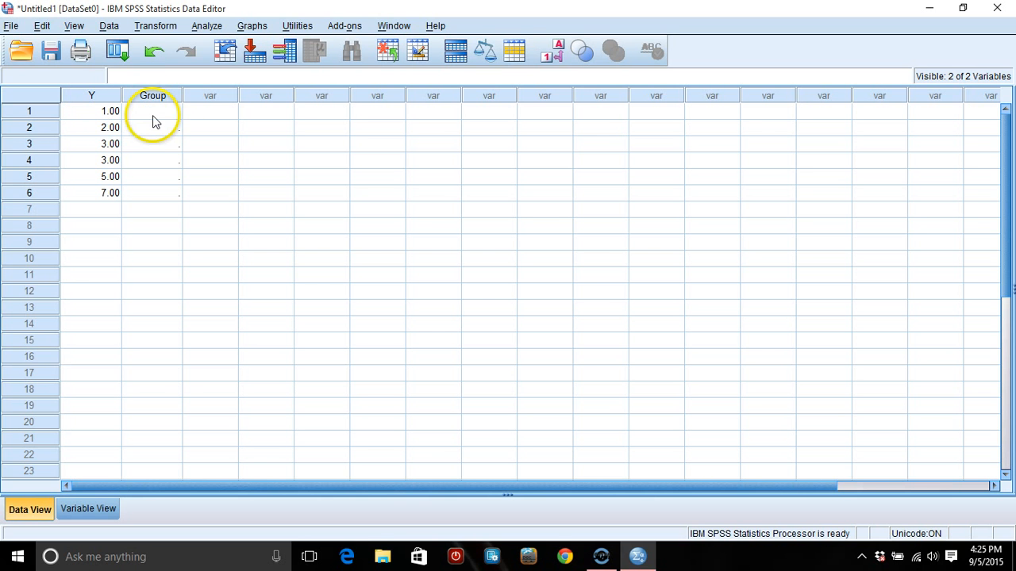
click(154, 116)
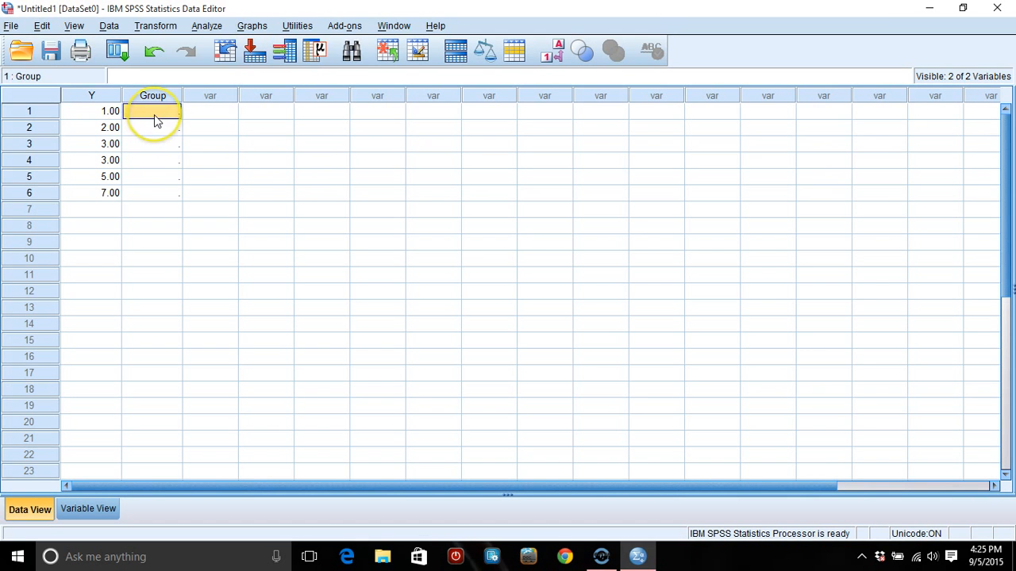
text(1)
key(Return)
text(1)
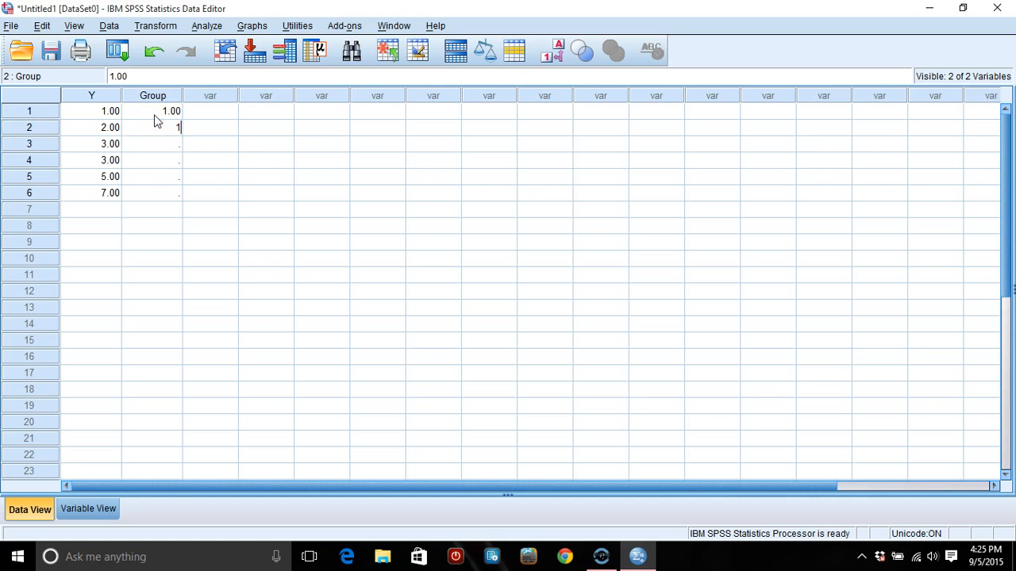
key(Return)
text(1)
key(Return)
text(2)
key(Return)
text(2)
key(Return)
text(2)
key(Return)
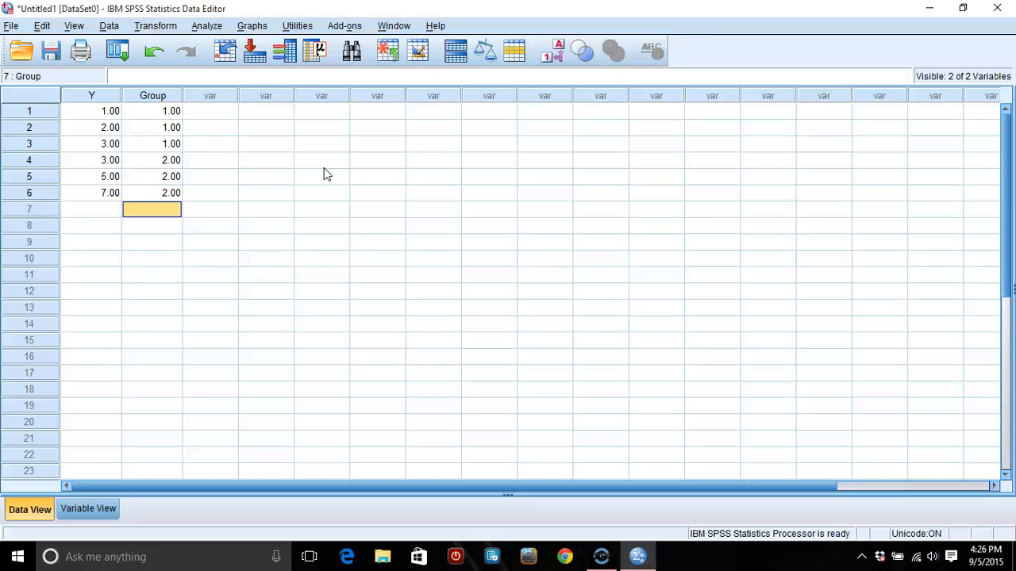
- Set up an Independent-Samples T Test with Quiz Score as the test variable and Learning Method as the grouping variable
click(208, 26)
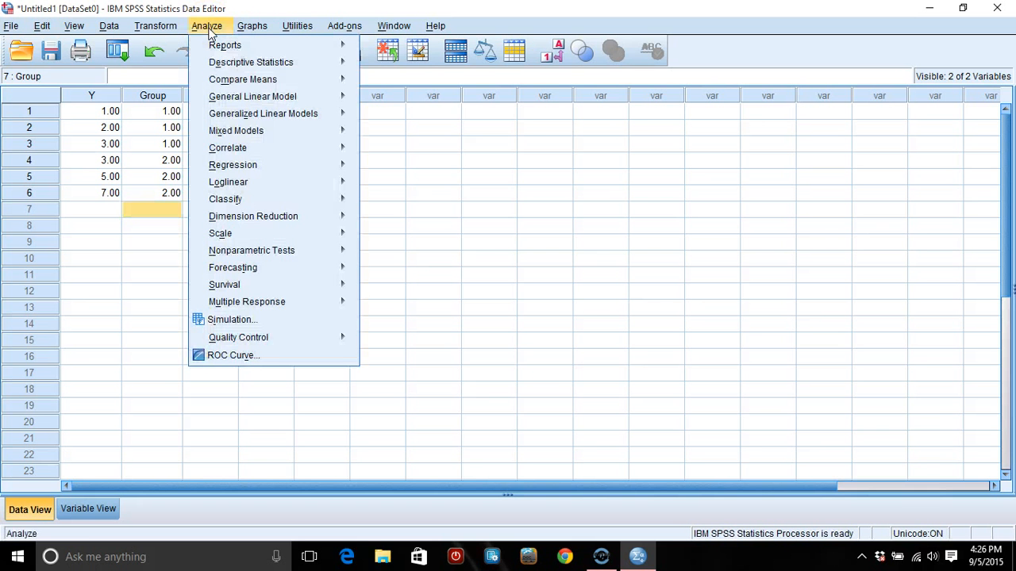
mouse_move(237, 81)
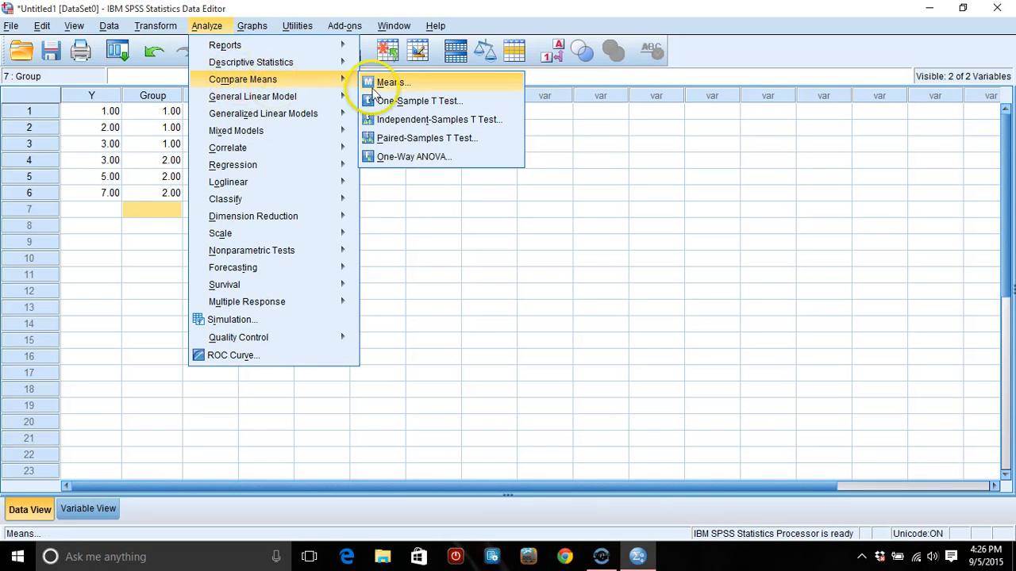
click(411, 123)
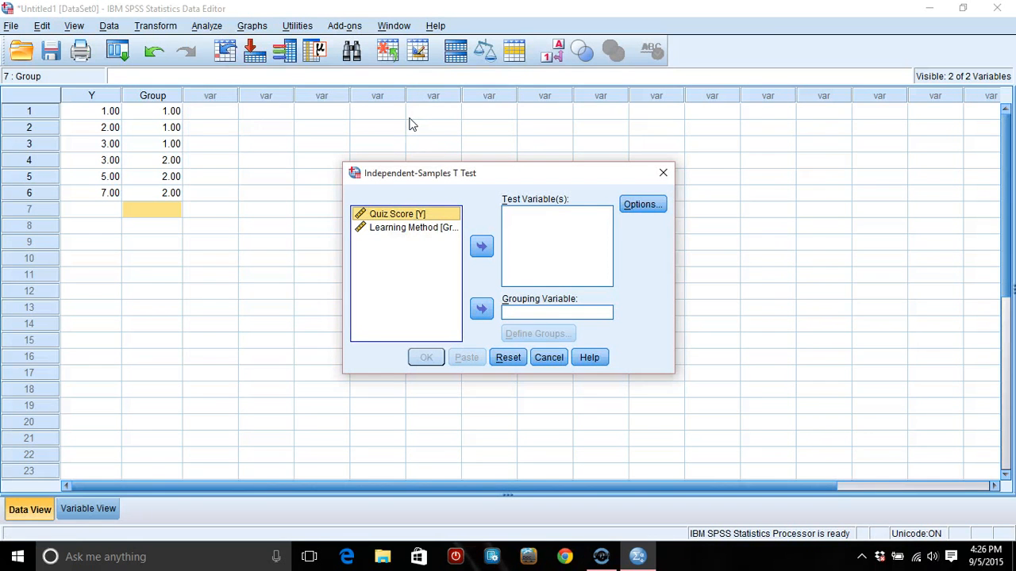
click(395, 215)
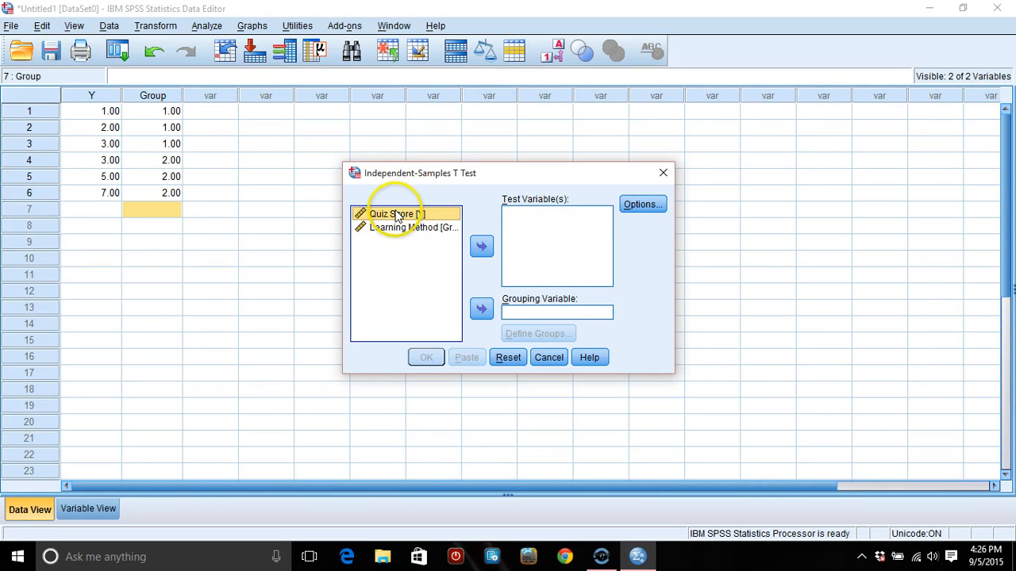
click(482, 248)
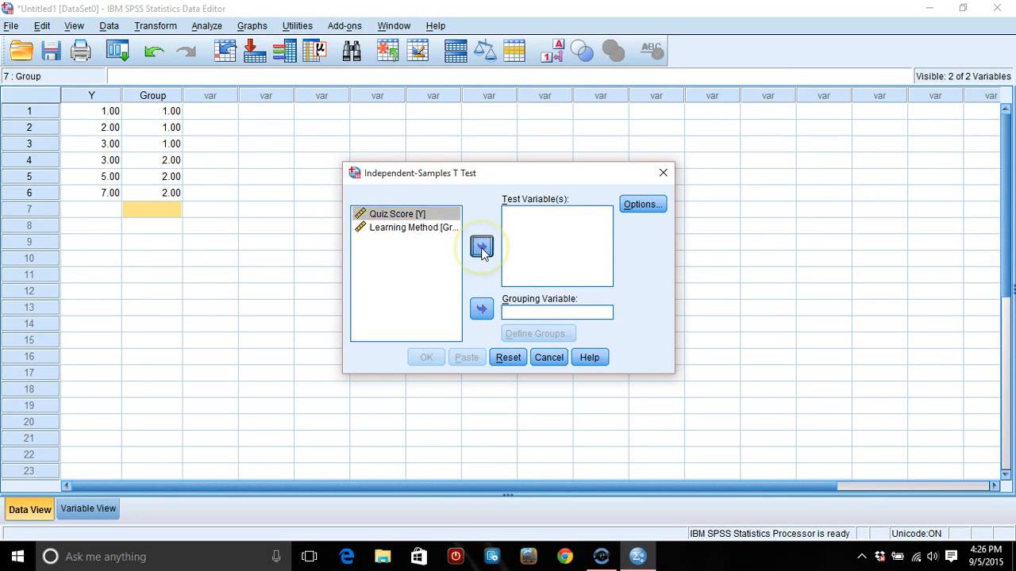
click(431, 219)
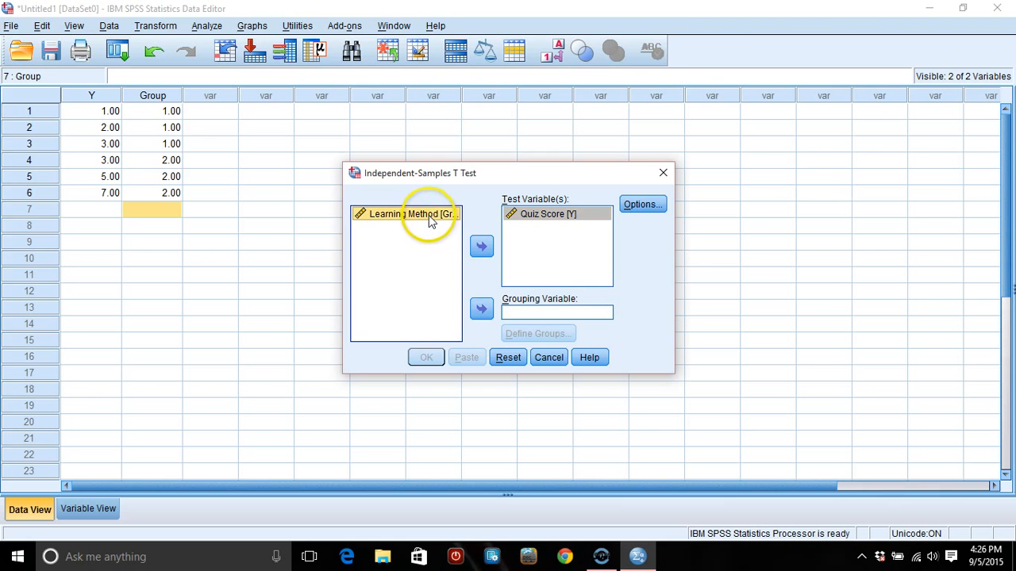
click(482, 309)
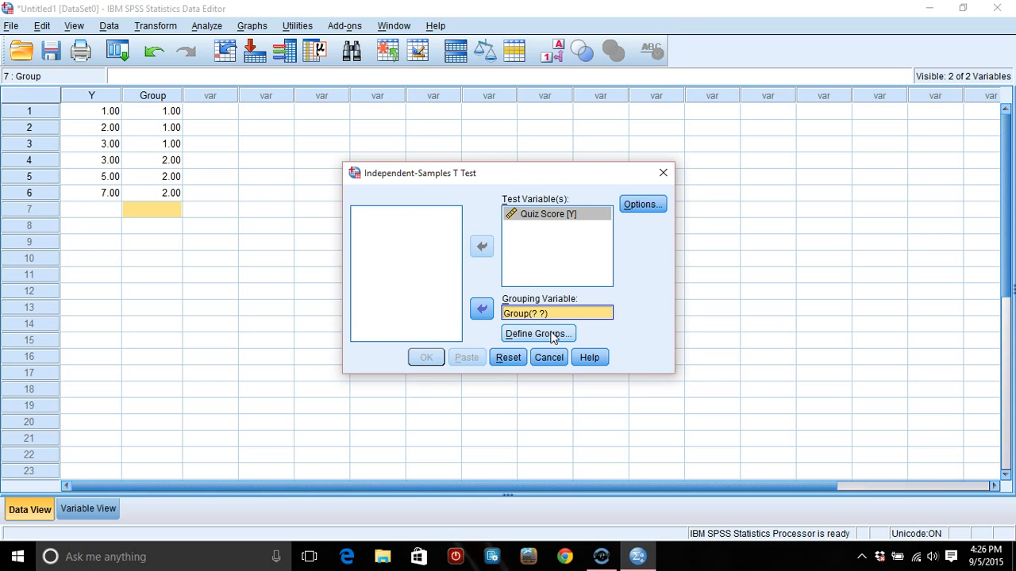
- Define the grouping variable's groups with specified values 1 for Group 1 and 2 for Group 2
click(553, 336)
click(520, 251)
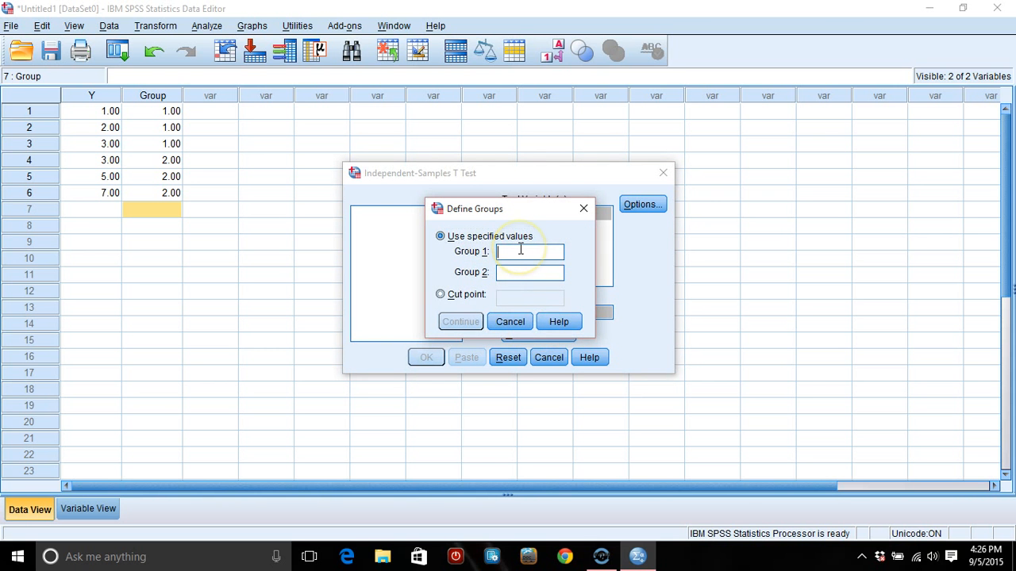
text(1)
click(519, 268)
text(2)
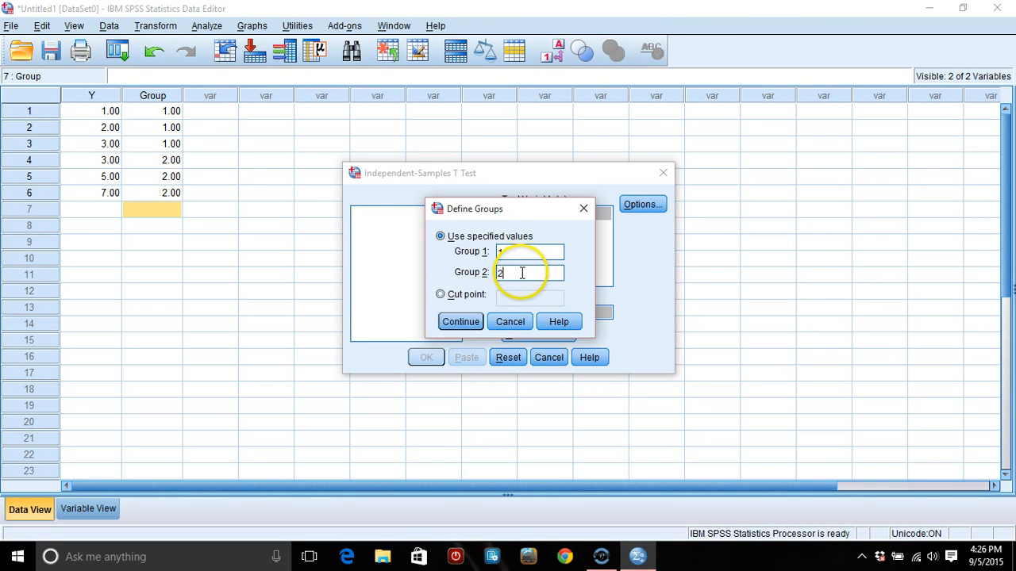
click(458, 323)
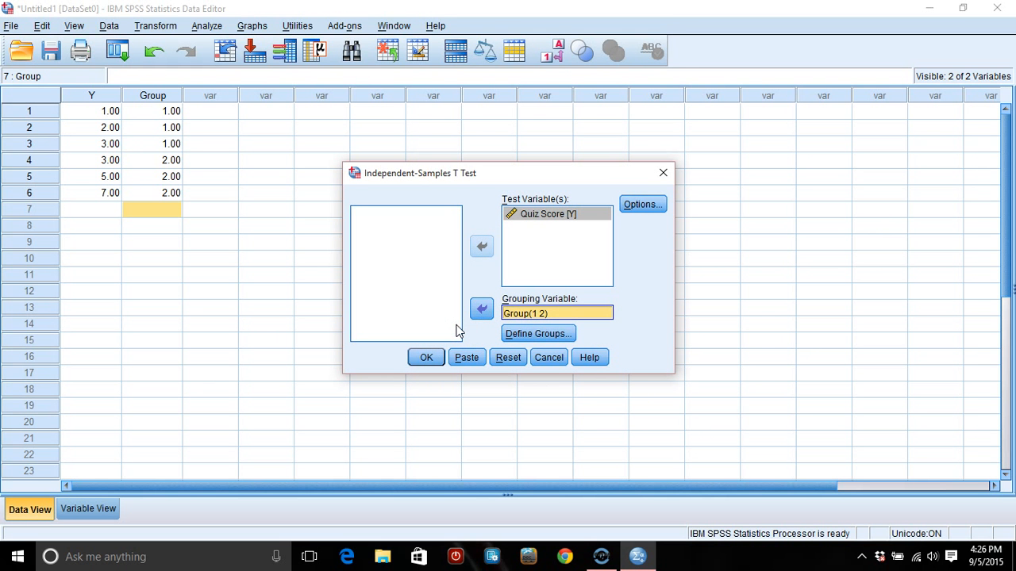
- Run the independent-samples t test and examine the Group Statistics and Independent Samples Test tables
click(429, 359)
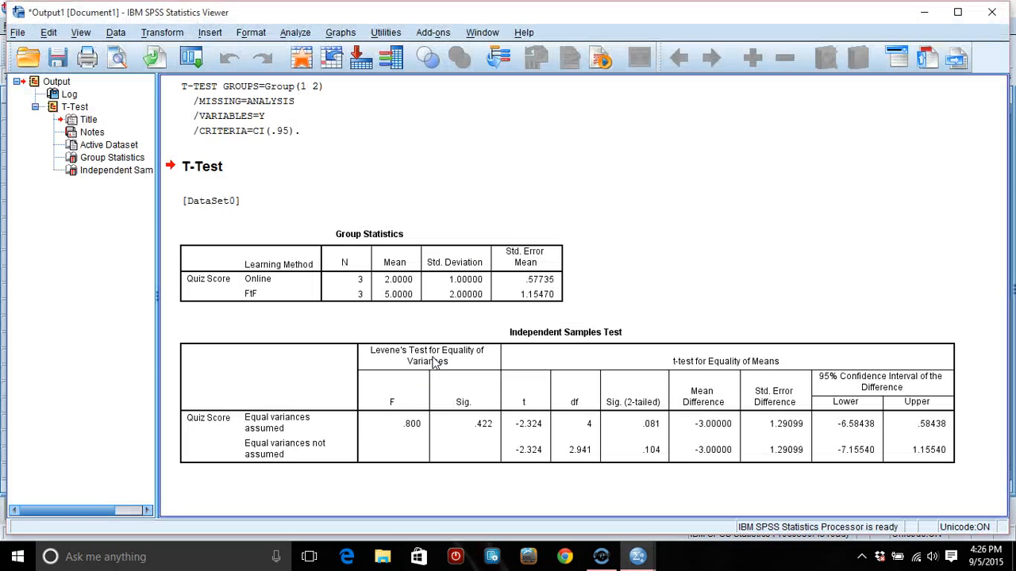
click(394, 291)
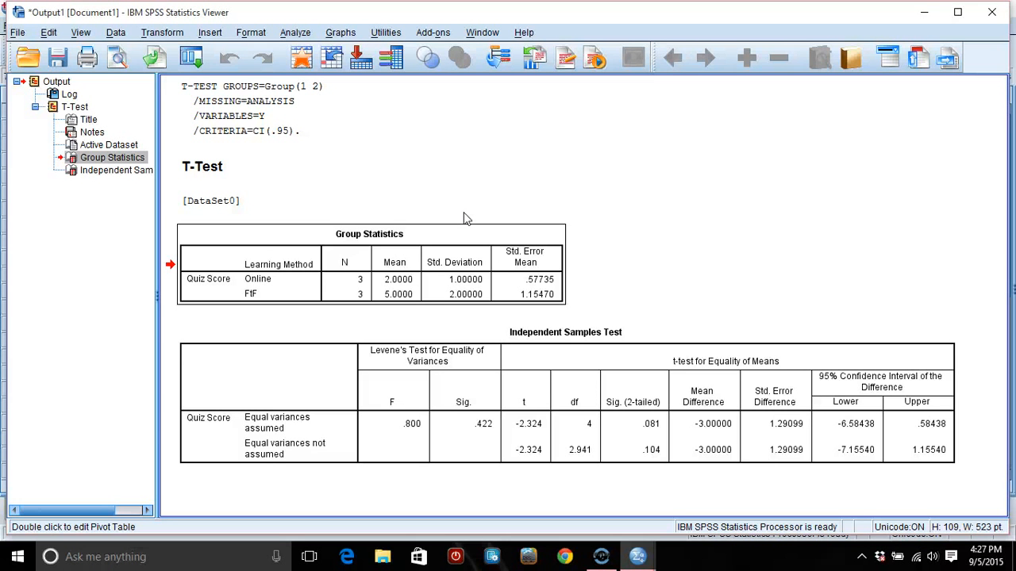
click(441, 380)
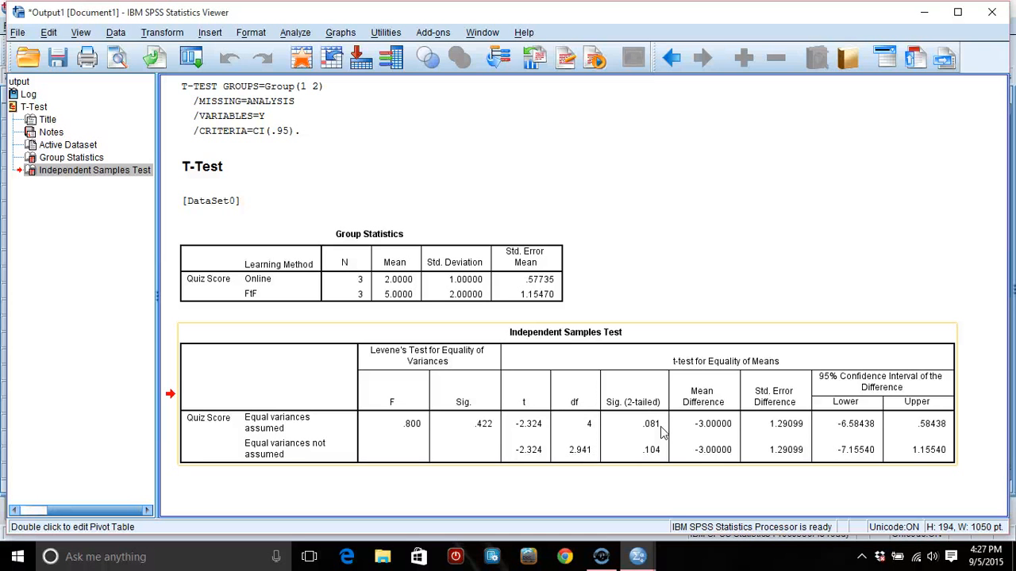
click(400, 364)
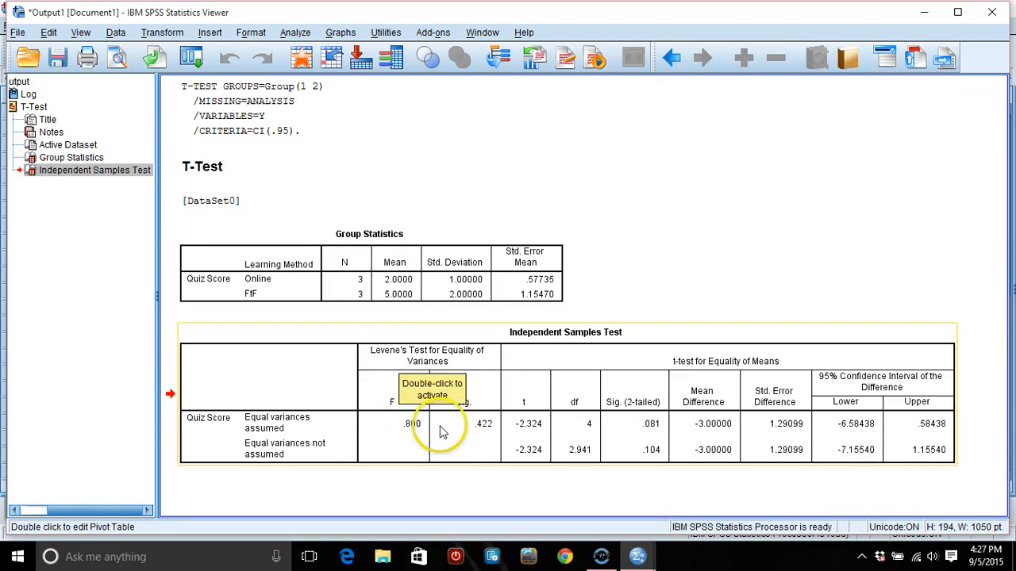
click(472, 265)
click(640, 230)
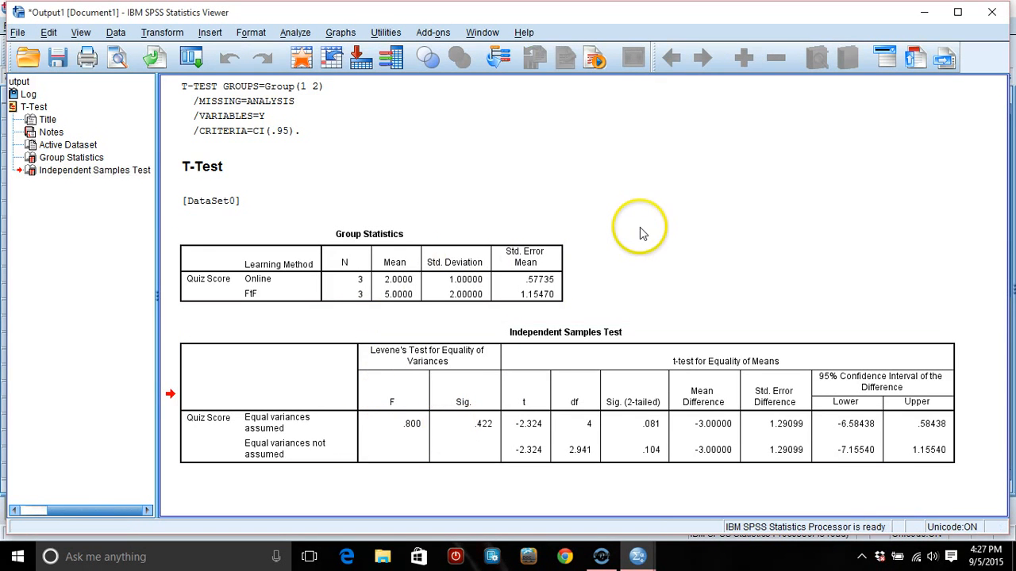
click(446, 423)
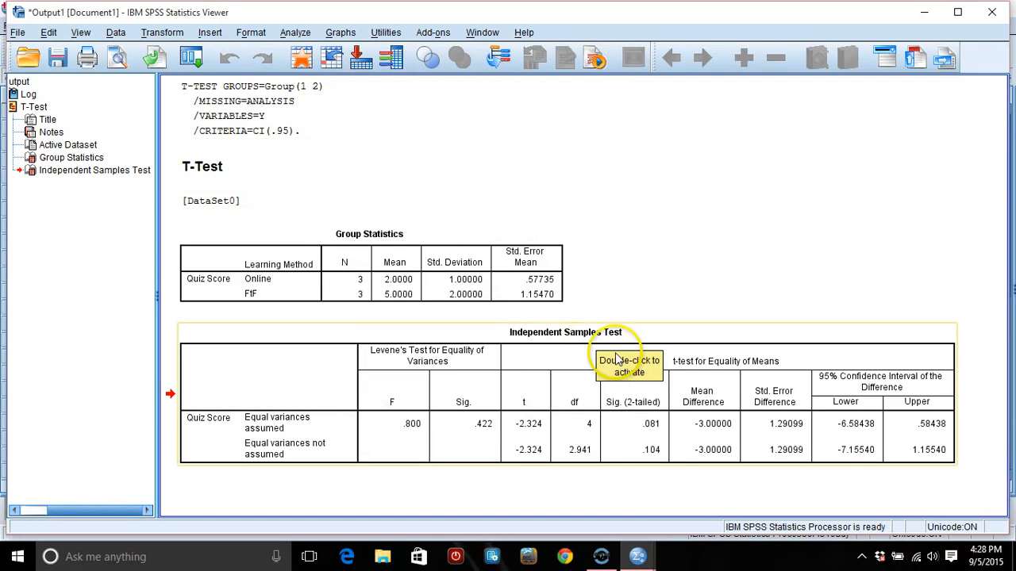
- Return to the dataset and enter quiz scores 6, 8 and 10 in the Y column for cases 7 to 9
mouse_move(640, 552)
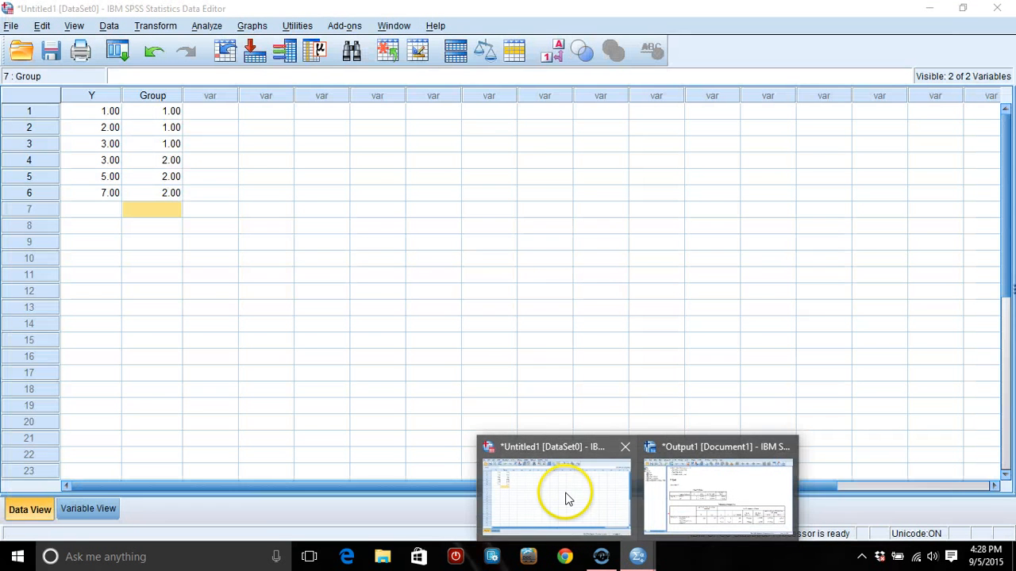
click(568, 496)
click(103, 212)
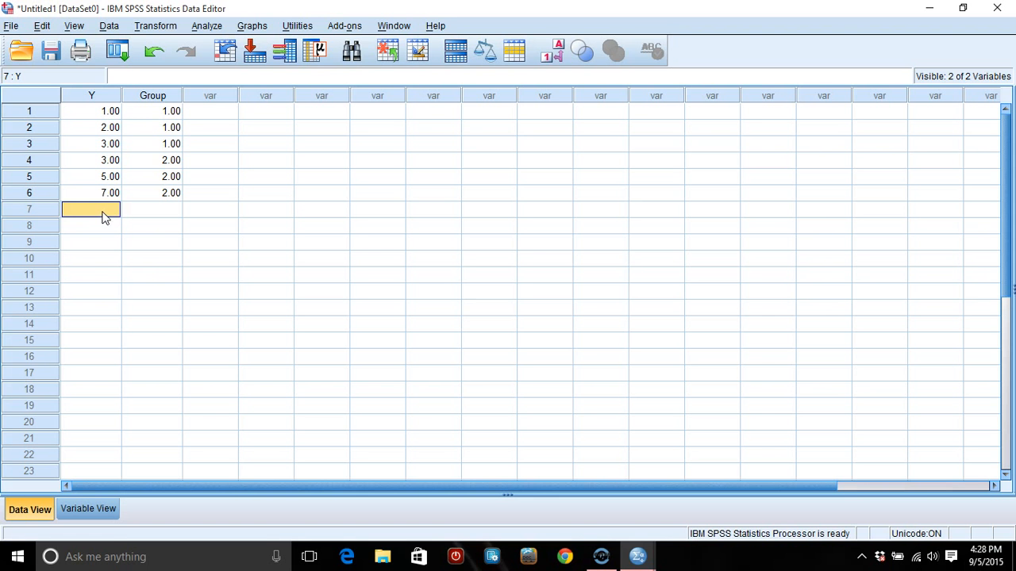
text(6)
key(Return)
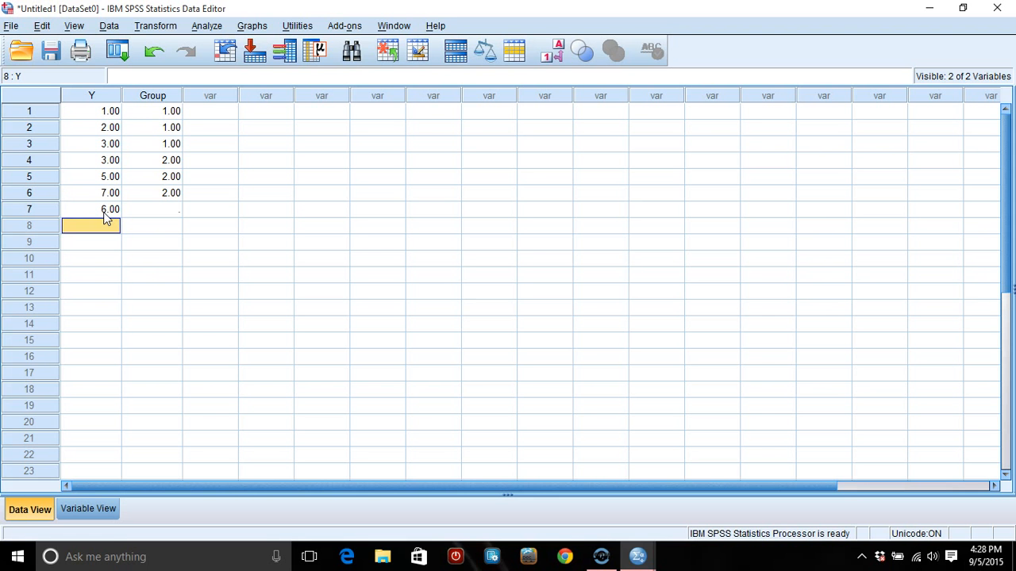
text(8)
key(Return)
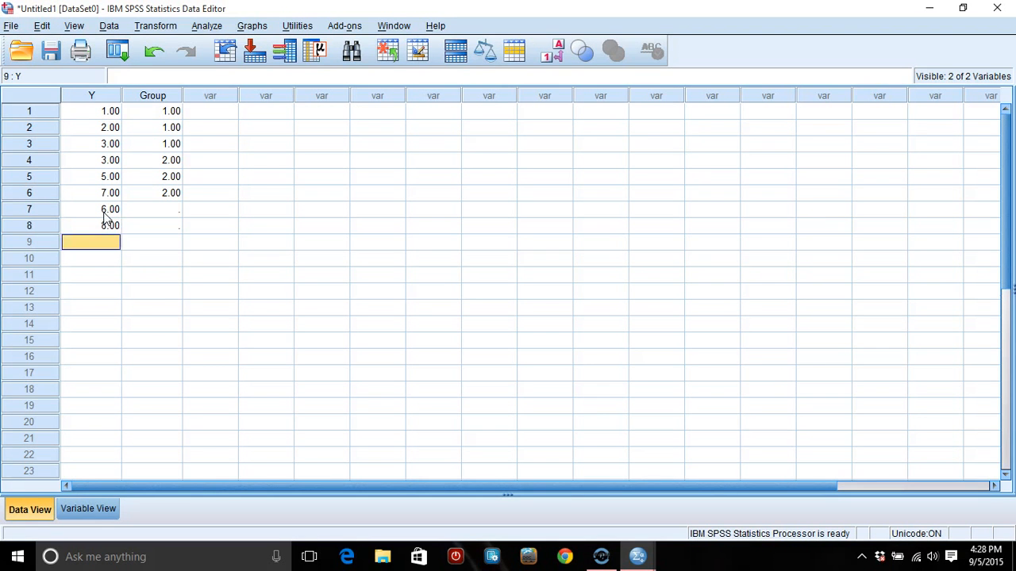
text(10)
- Fill the Group column with 3 for cases 7 to 9
click(179, 210)
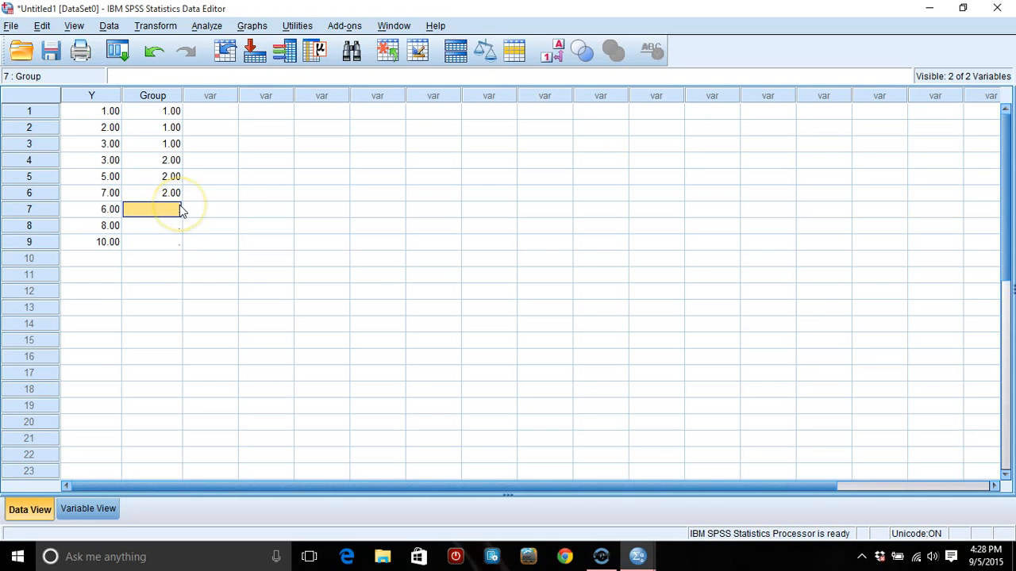
text(3)
key(Return)
text(3)
key(Return)
text(3)
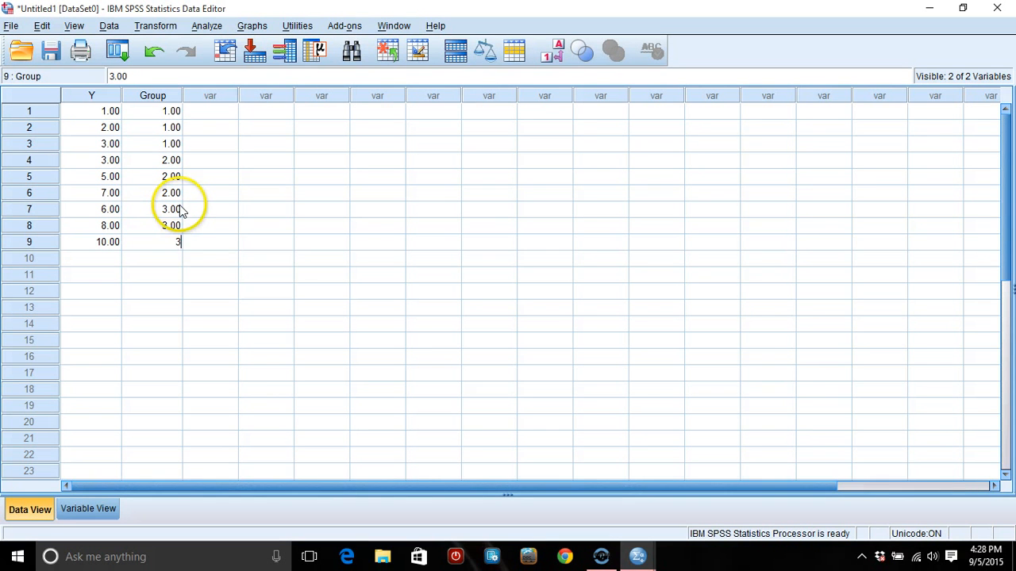
key(Return)
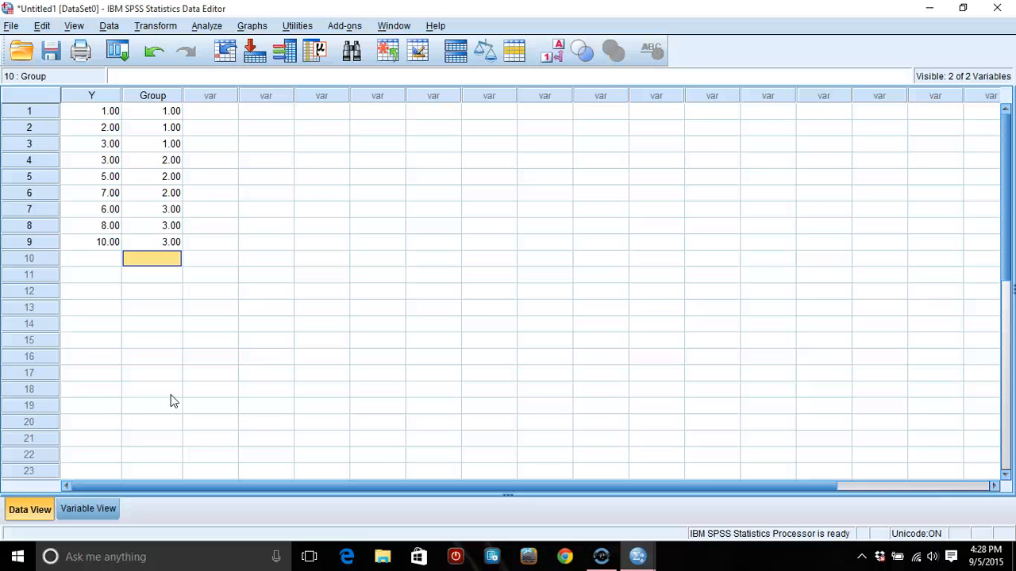
- Add the value label "both" for value 3 of the Group variable
click(82, 508)
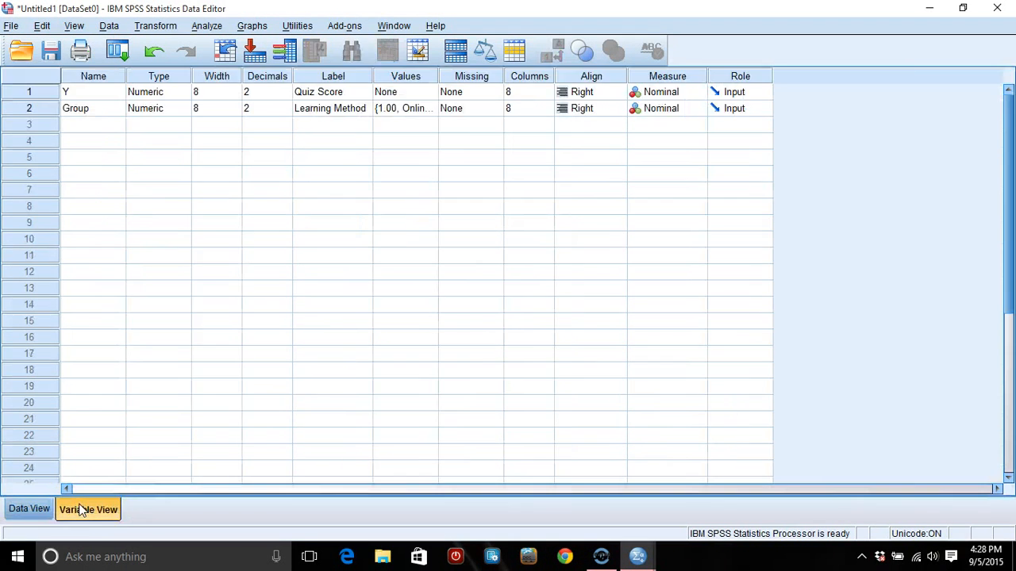
double_click(429, 114)
click(415, 216)
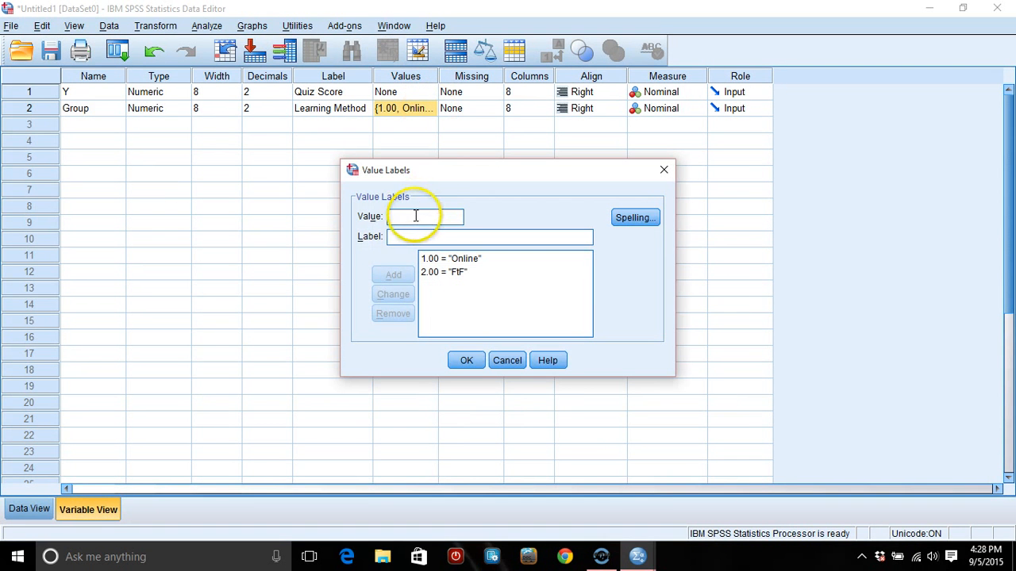
text(3)
click(406, 236)
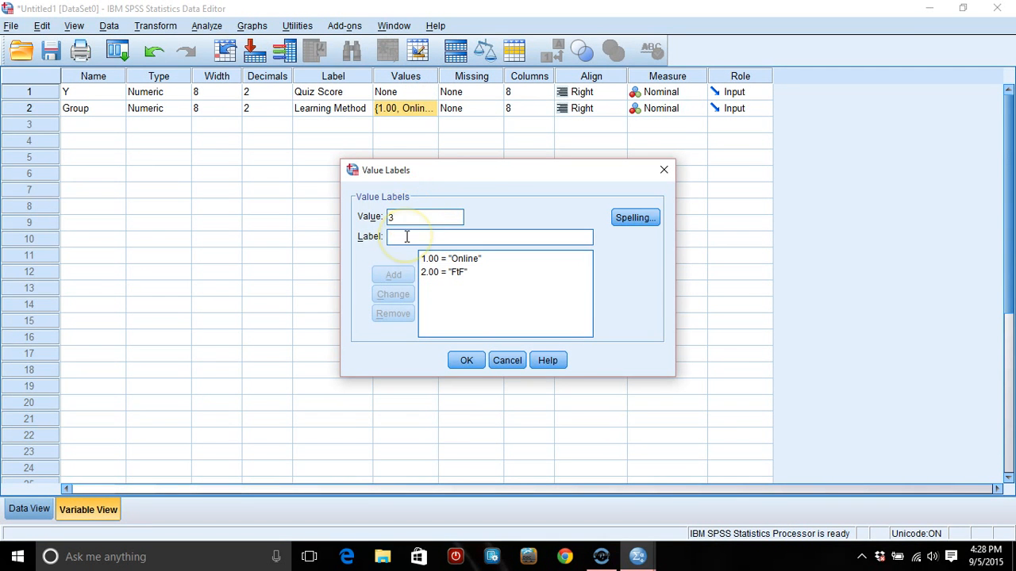
text(both)
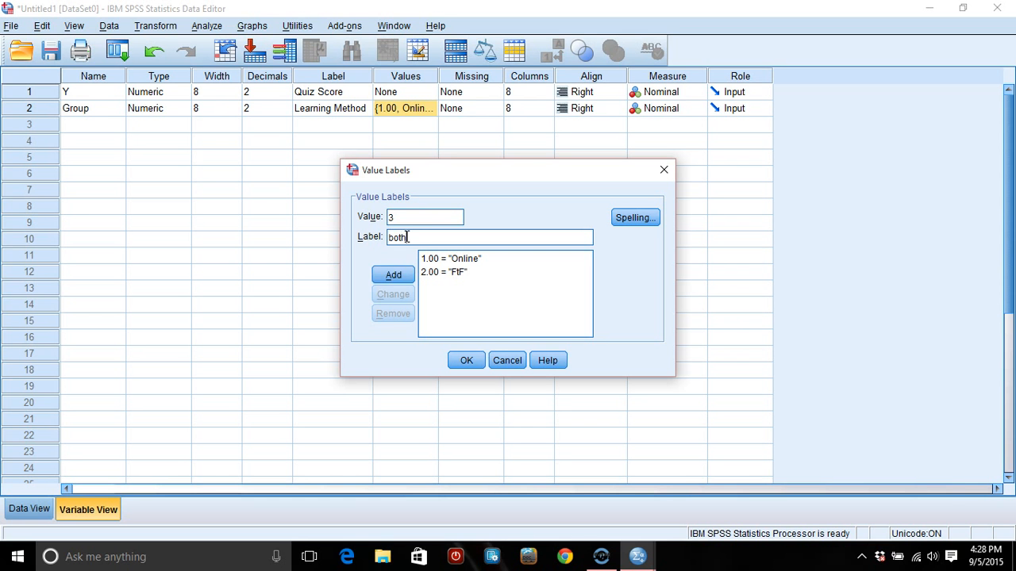
click(393, 275)
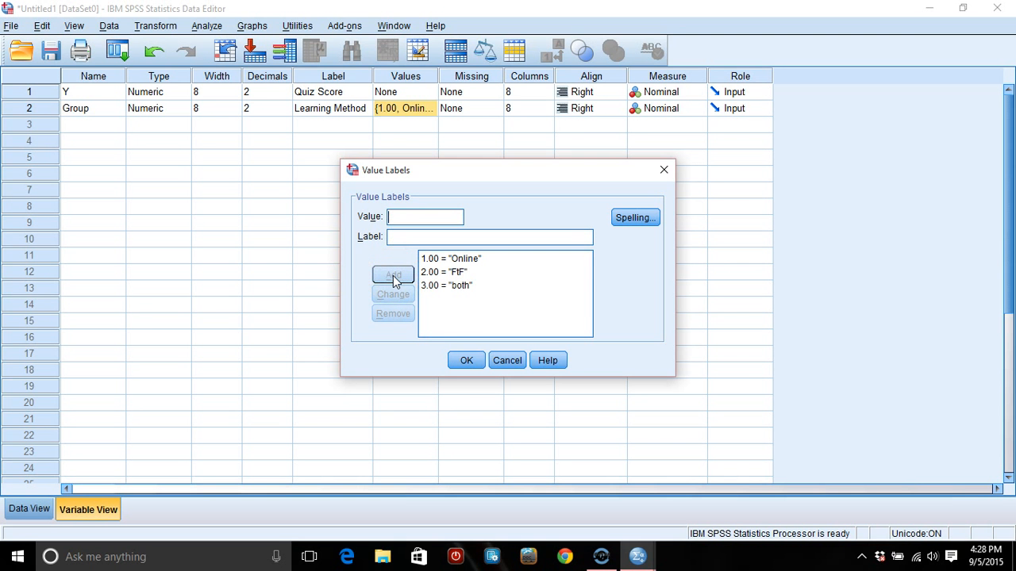
click(467, 363)
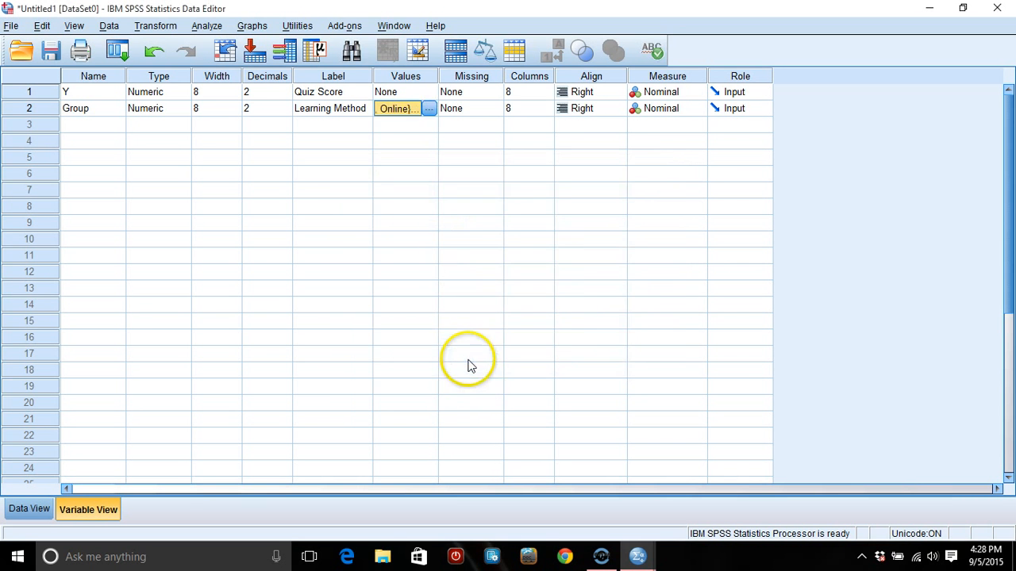
- Set up a Univariate General Linear Model with Quiz Score as the dependent variable and Learning Method as the fixed factor
click(28, 508)
click(265, 347)
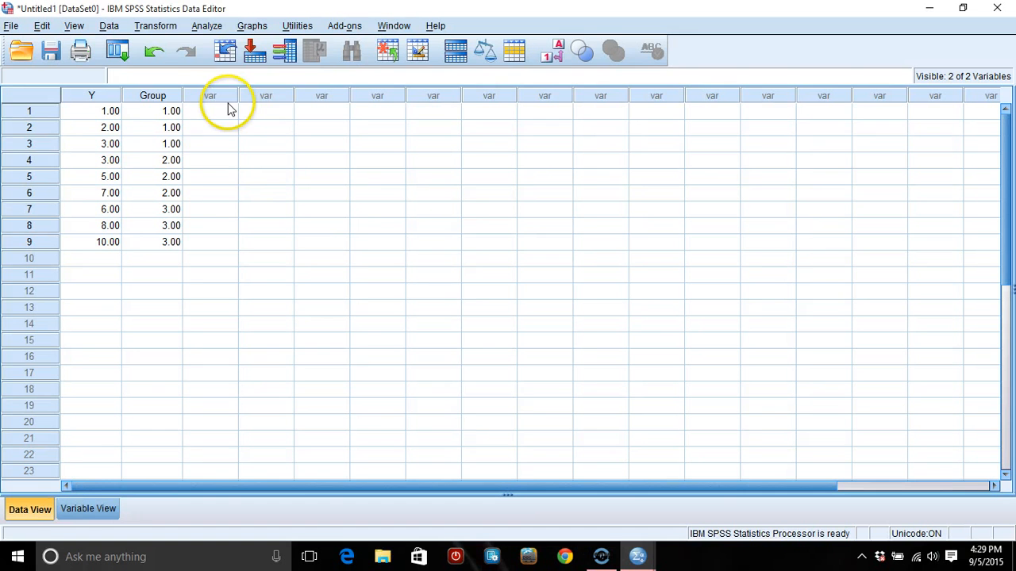
click(210, 28)
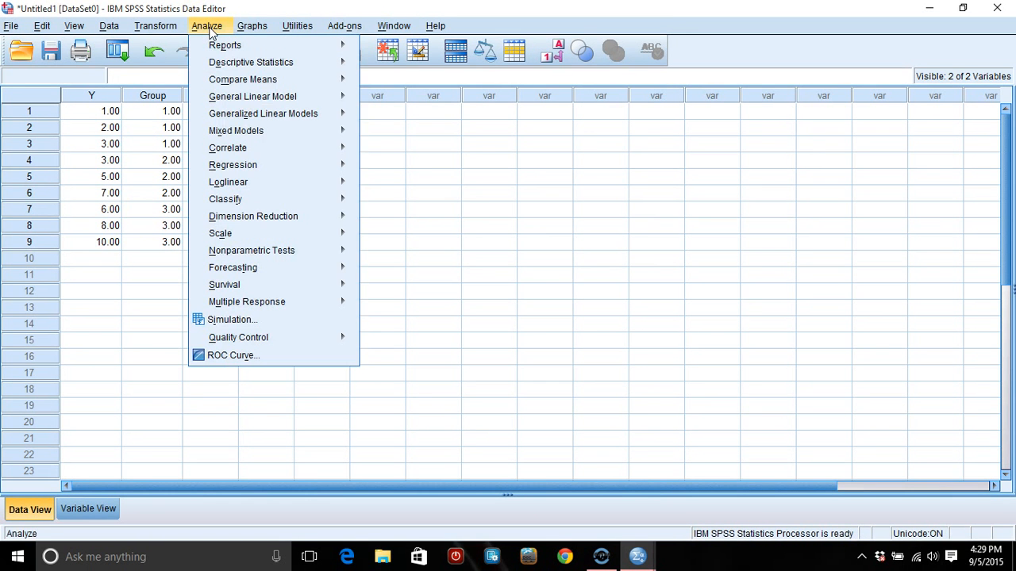
mouse_move(227, 96)
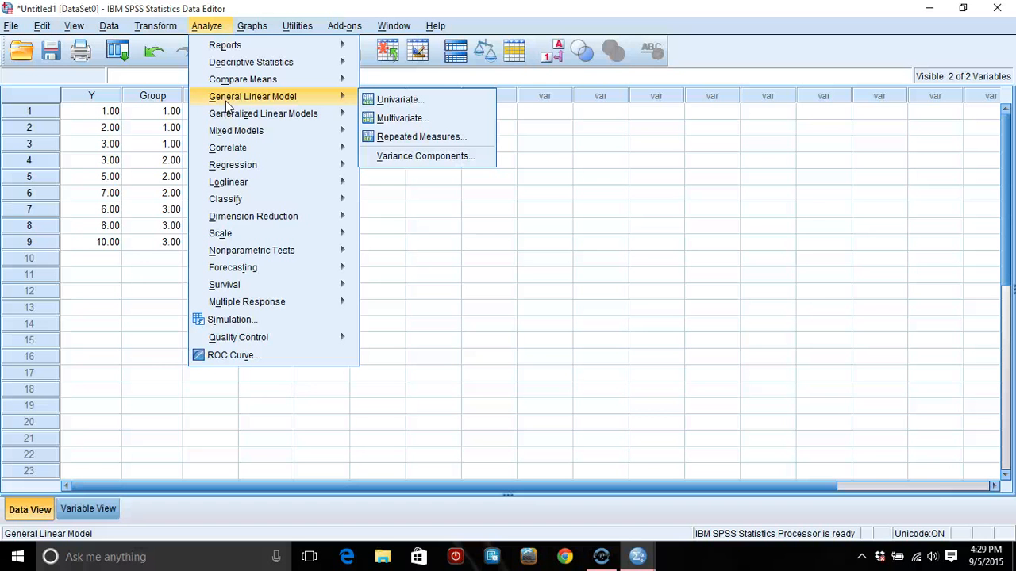
click(395, 111)
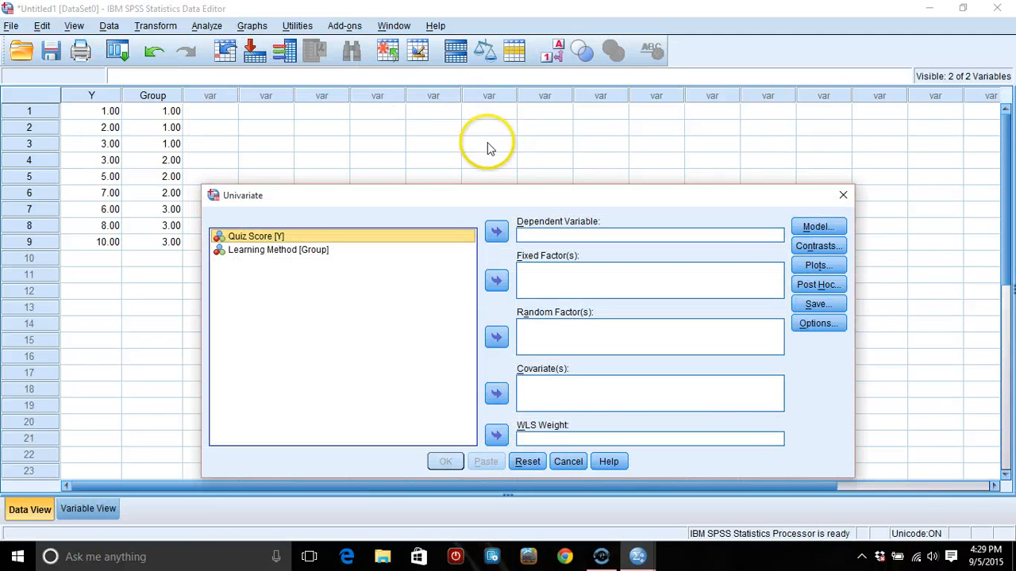
drag(453, 195, 445, 154)
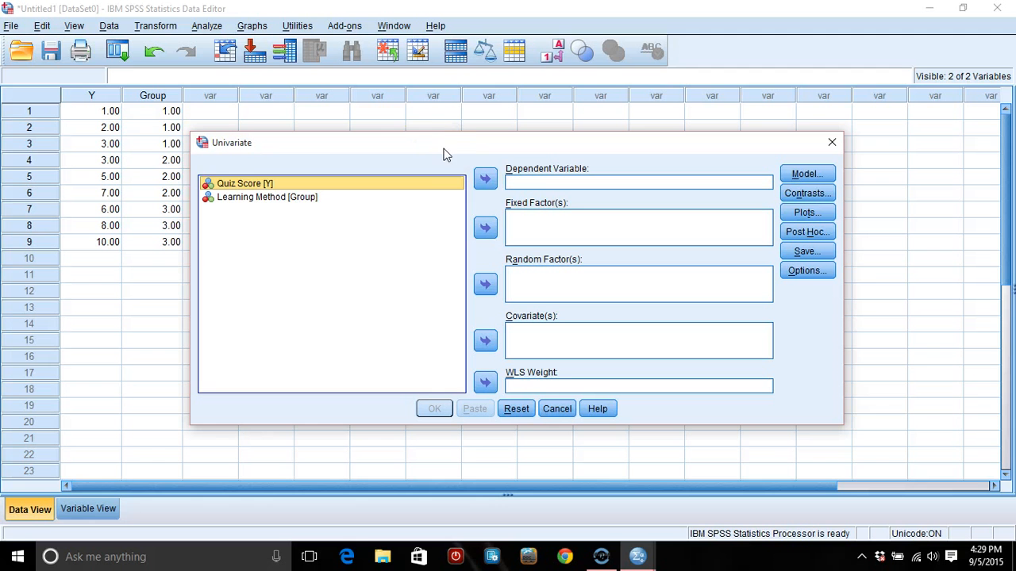
click(271, 183)
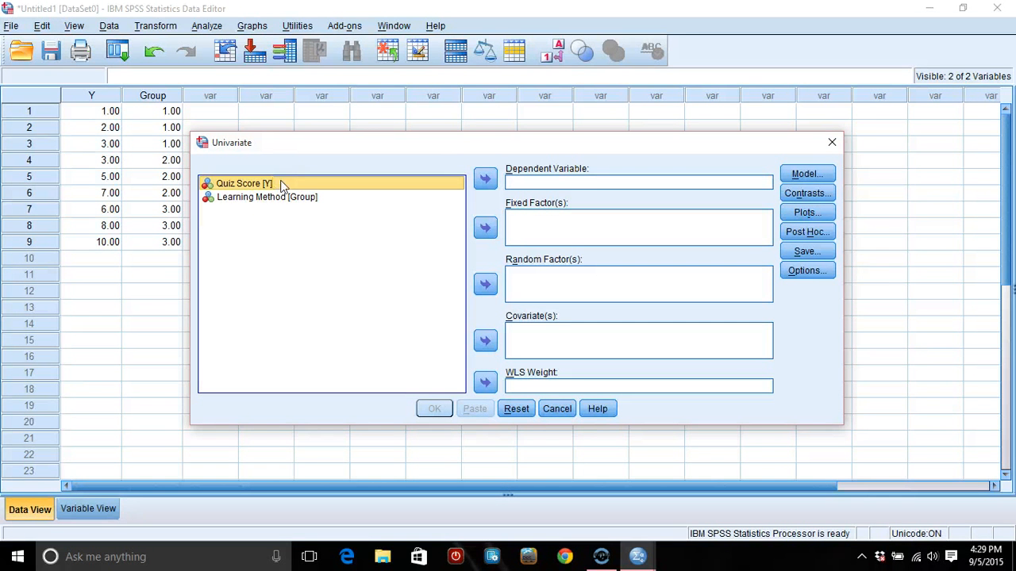
drag(275, 188, 579, 177)
click(483, 179)
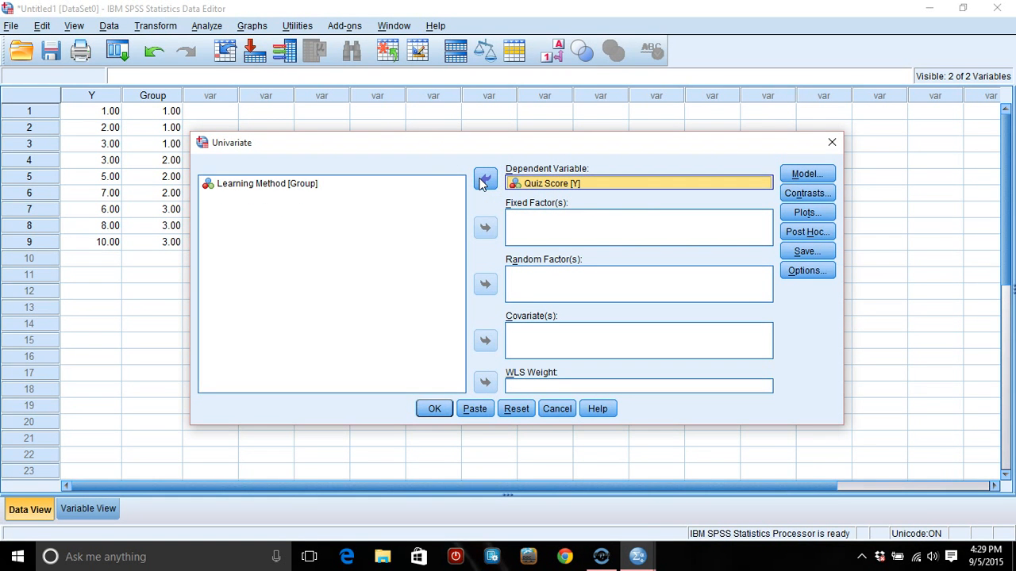
click(251, 192)
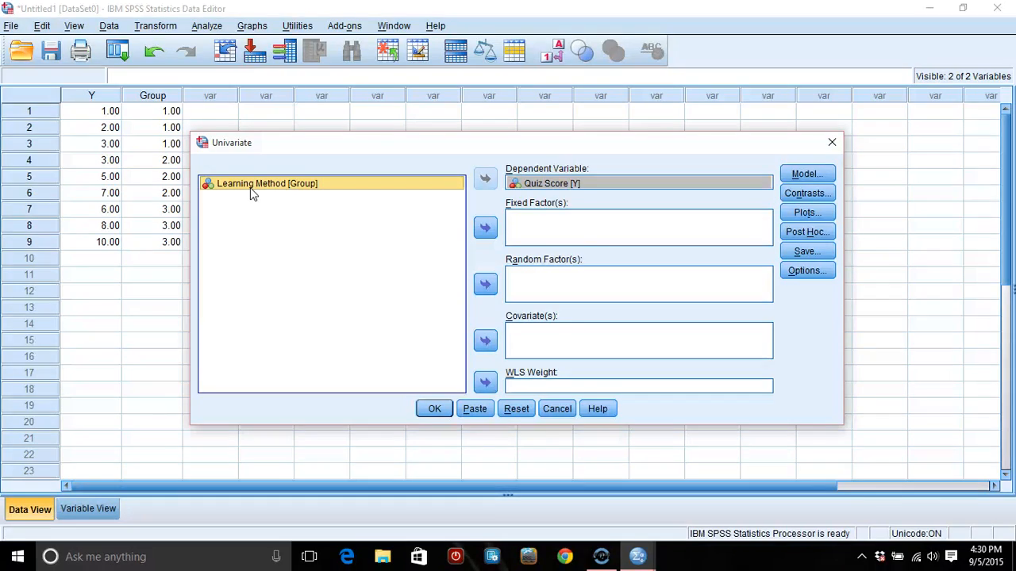
click(486, 230)
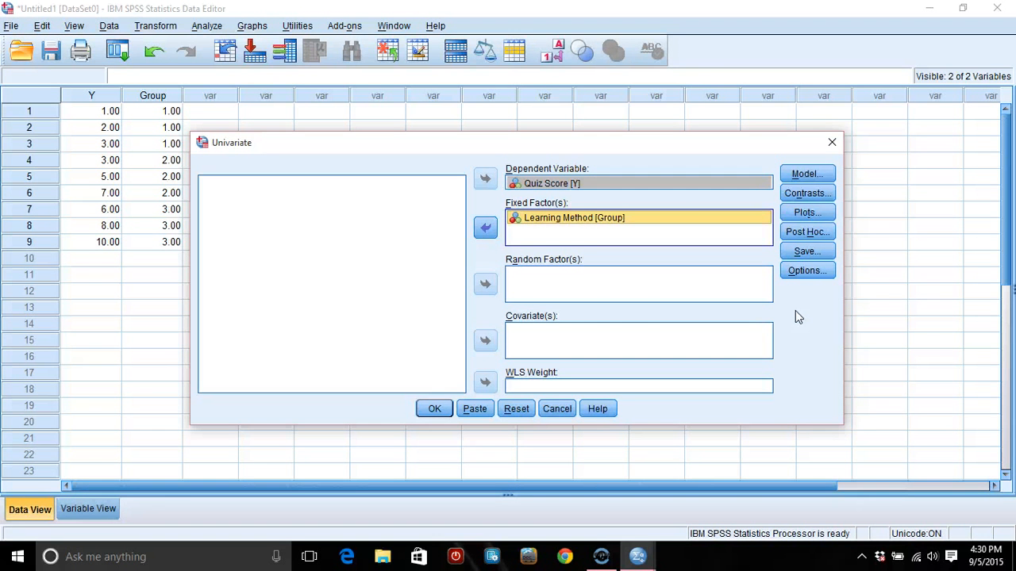
- Run the univariate analysis of variance and examine the Group row of the Tests of Between-Subjects Effects table
click(431, 410)
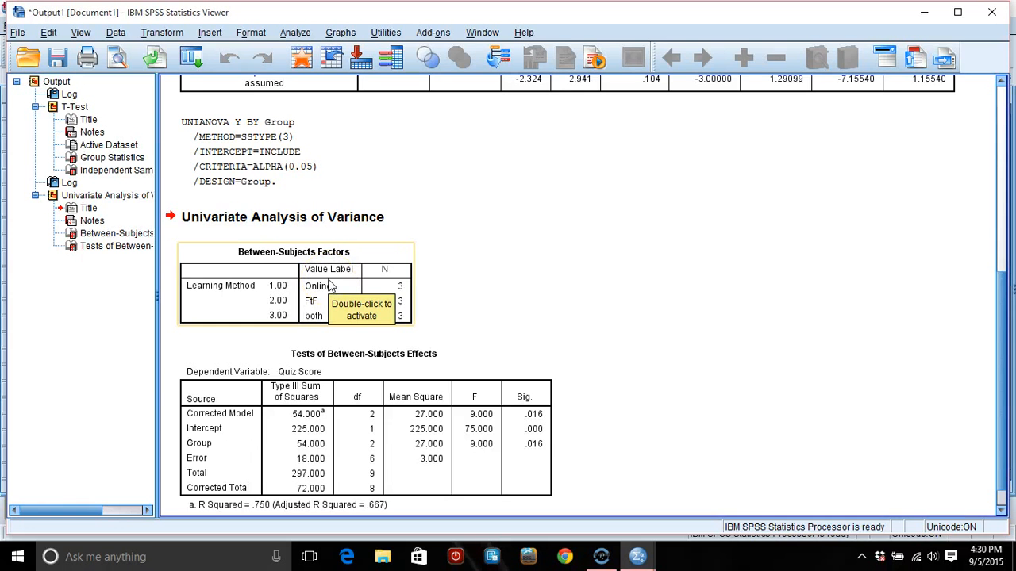
click(513, 270)
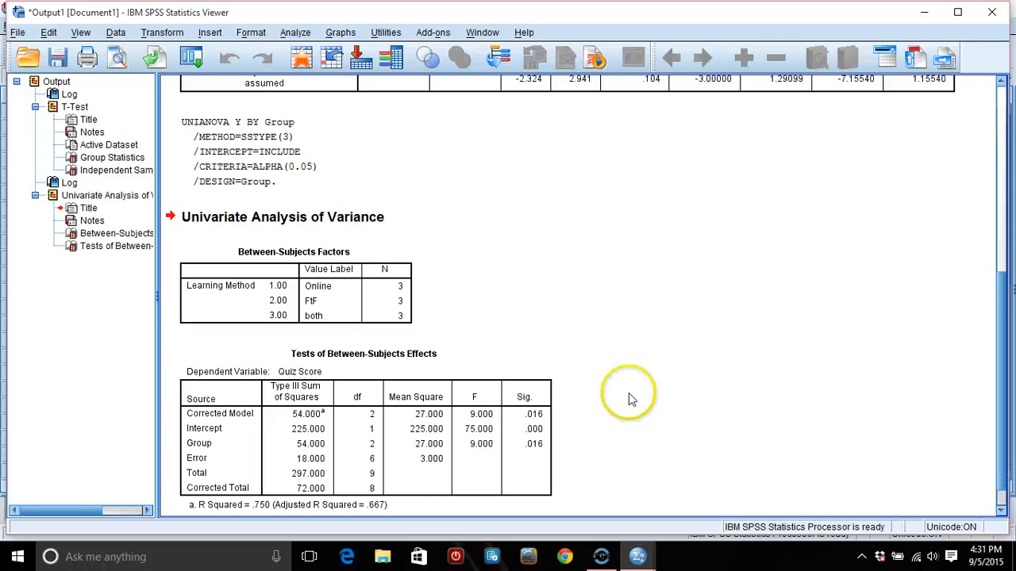
click(365, 418)
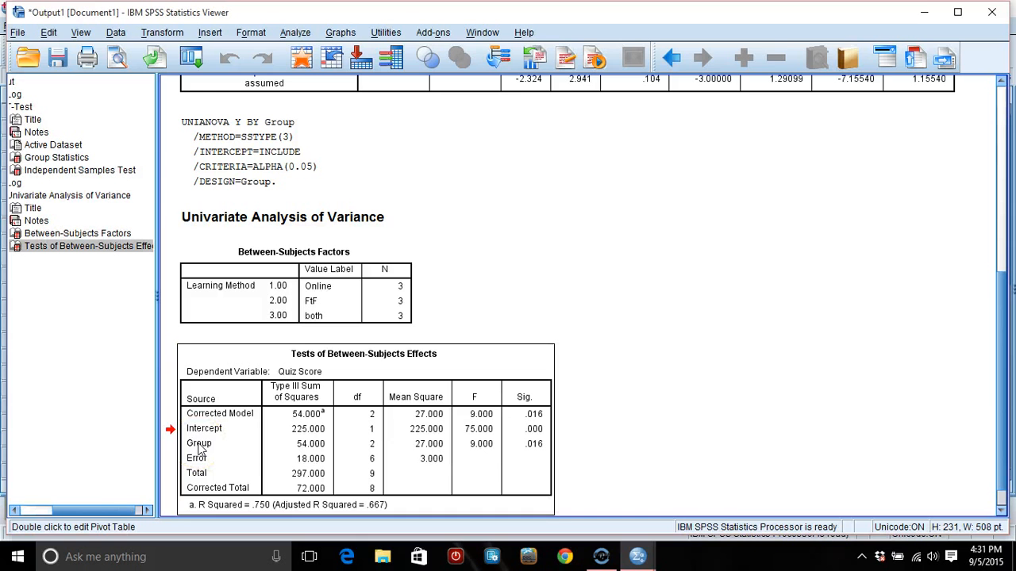
click(229, 445)
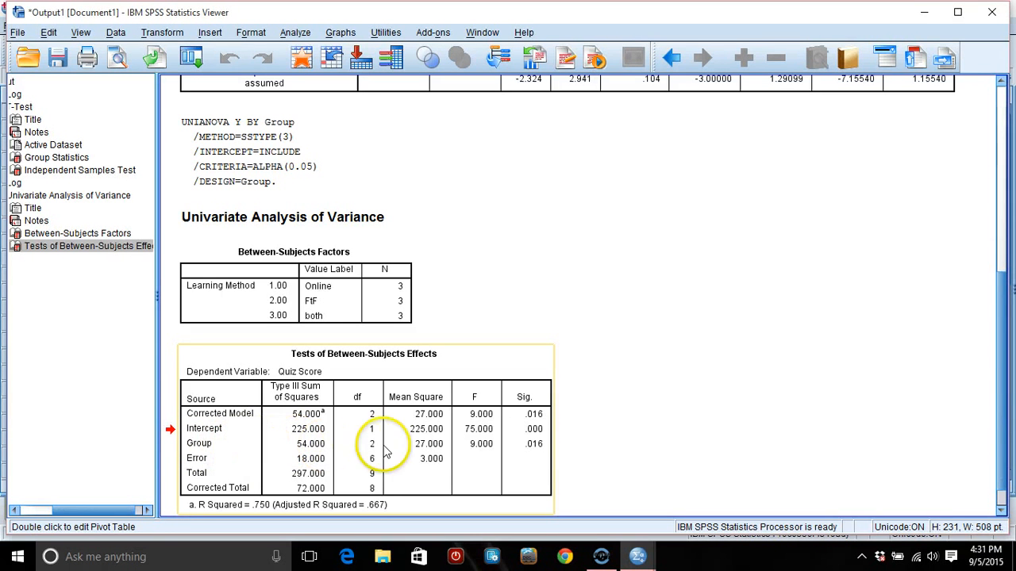
click(481, 450)
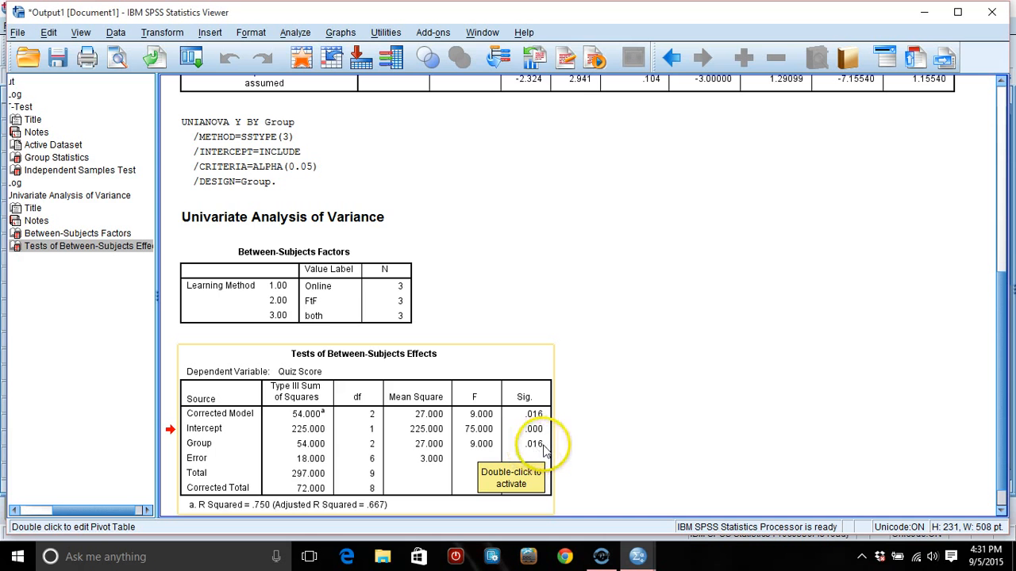